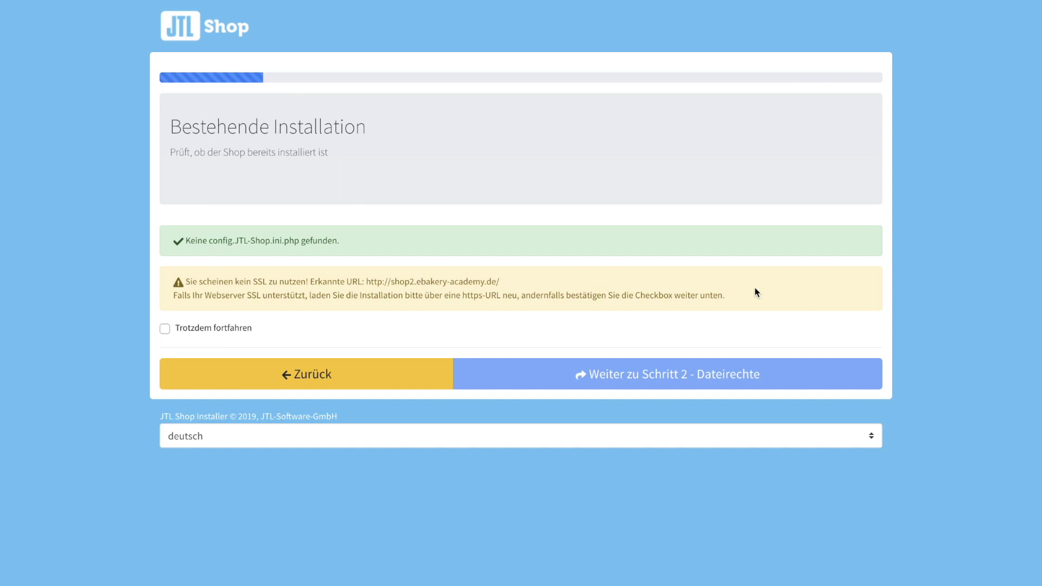
Continue without SSL, pass the file-permission check, and review the server configuration's PHP extensions.
left_click(164, 329)
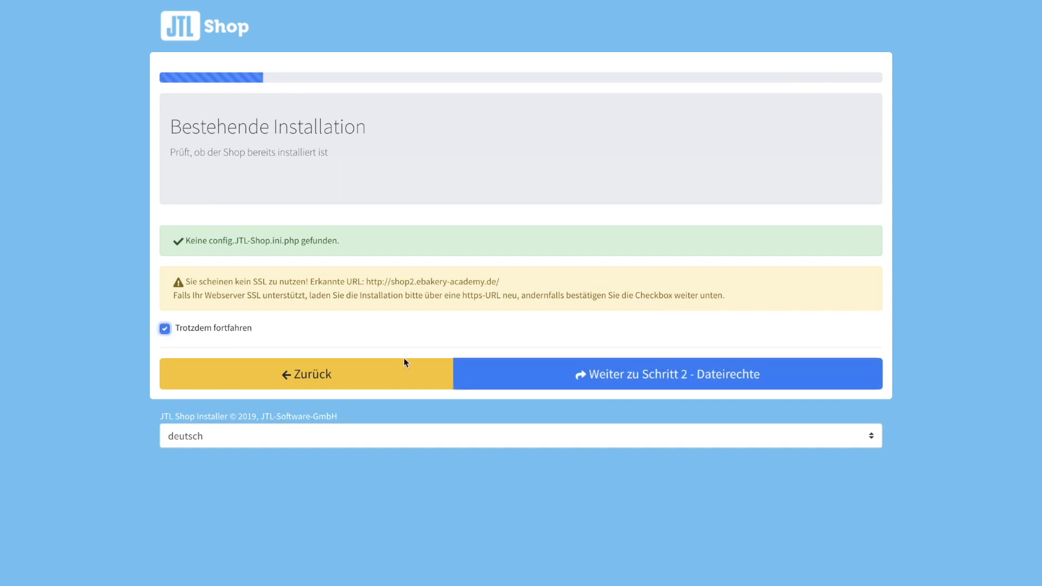
left_click(606, 374)
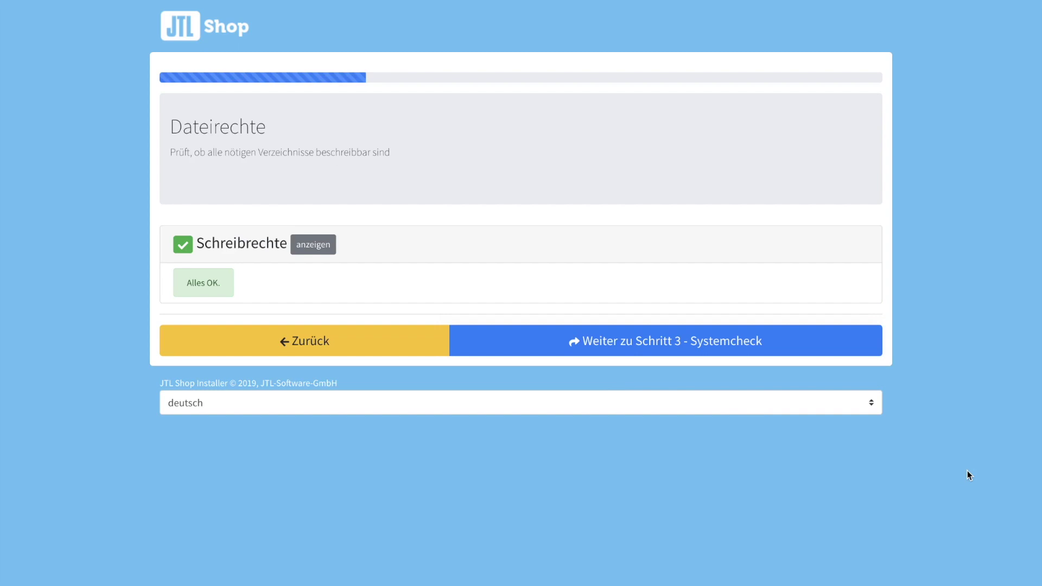
left_click(735, 347)
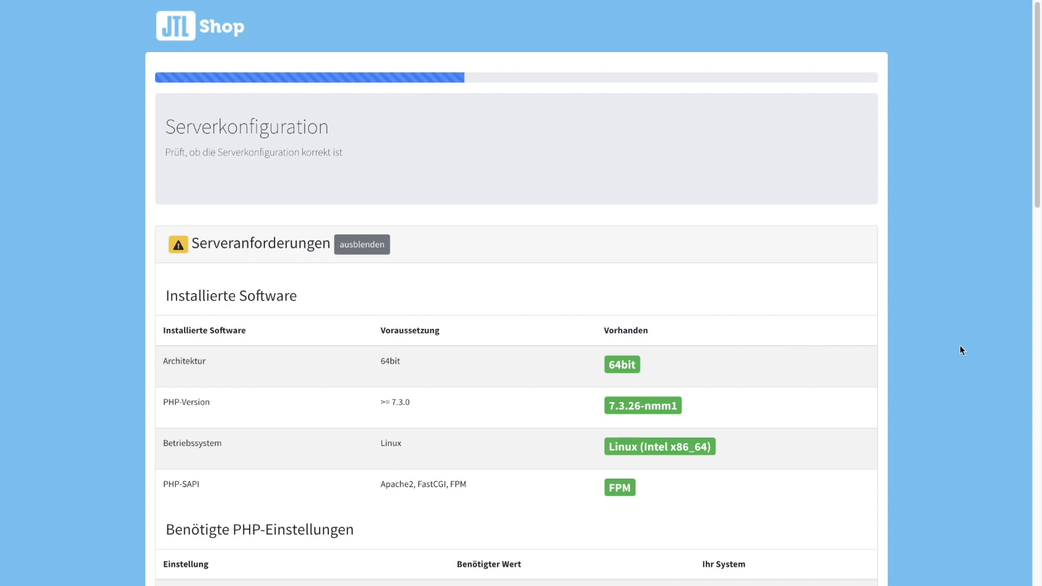
scroll(960, 345, "down", 15)
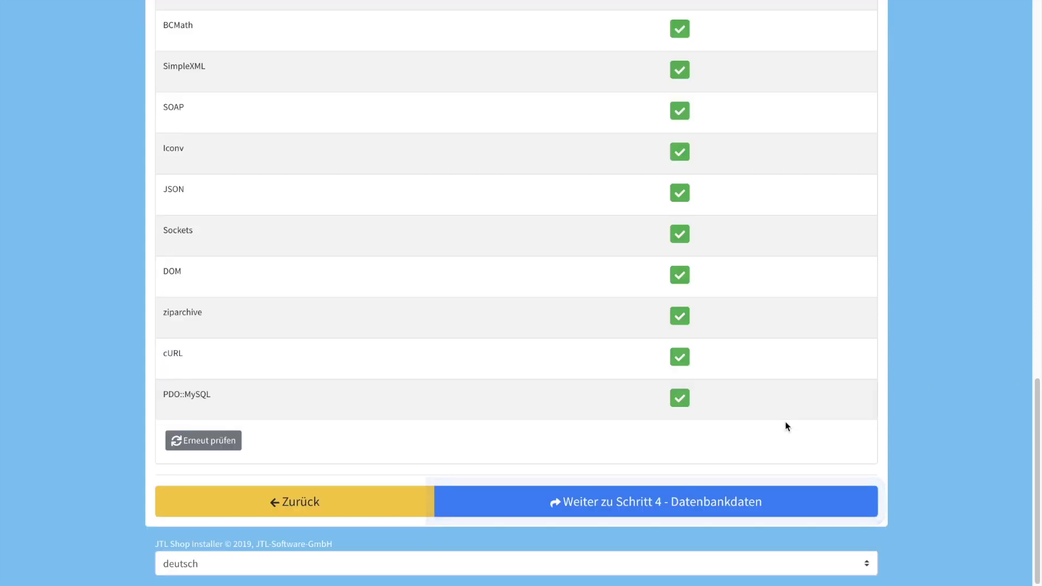
Enter and verify the MySQL connection details, then continue to step 5, Admin- und Sync-Benutzer.
left_click(672, 504)
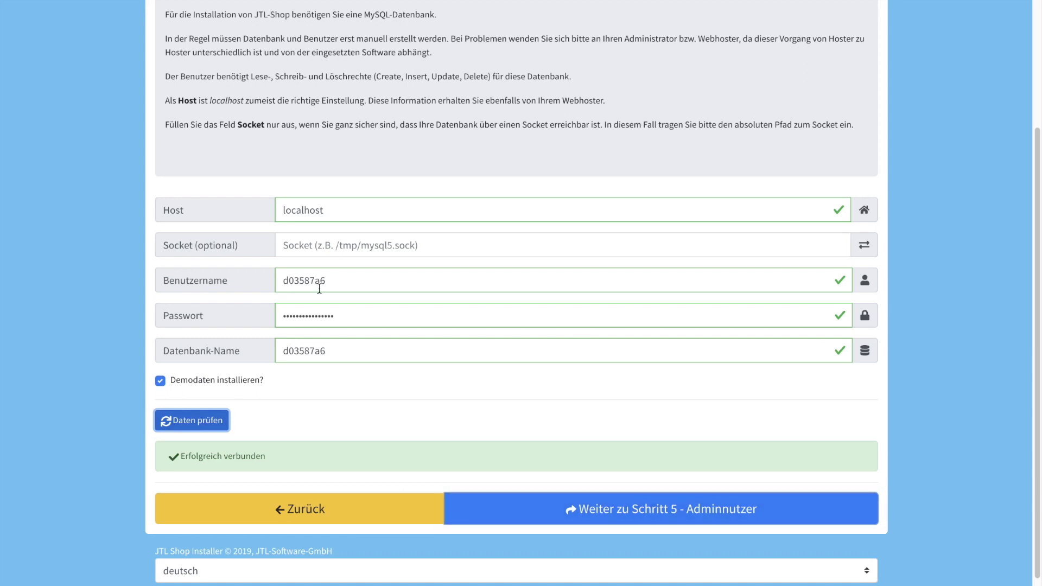
left_click(583, 510)
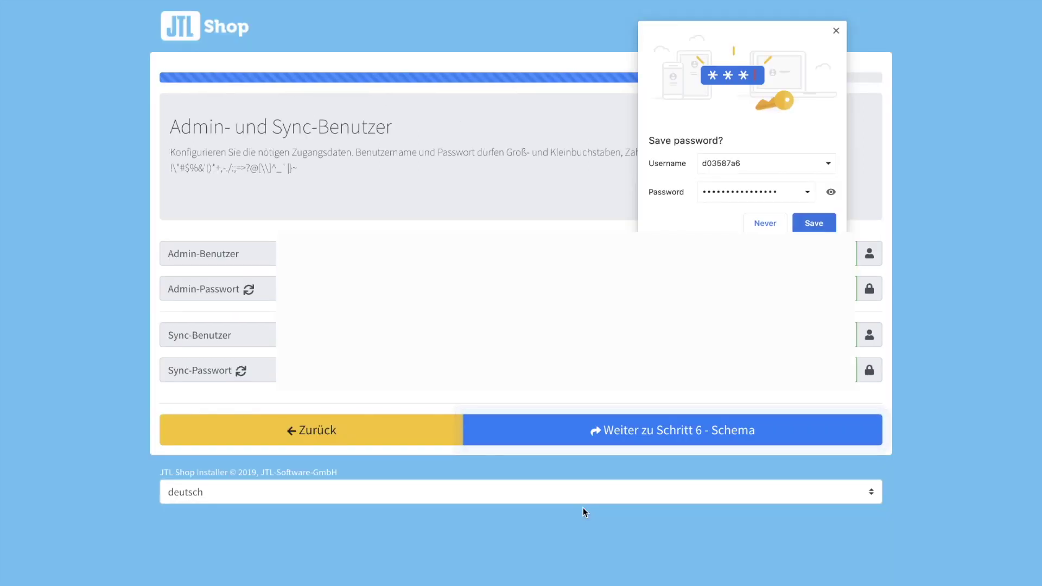
Decline saving the database password and install the database schema.
left_click(762, 223)
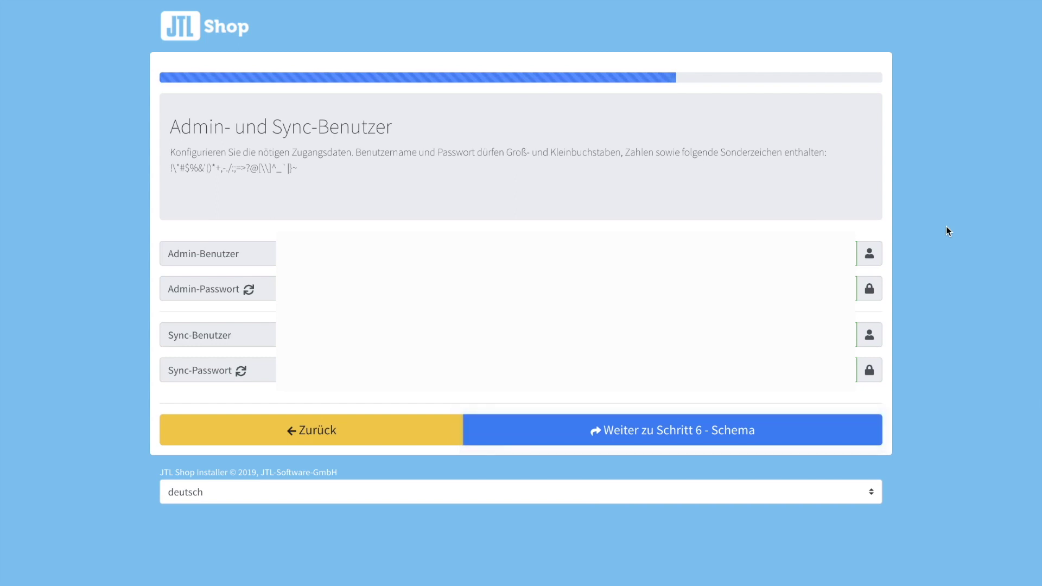
left_click(668, 434)
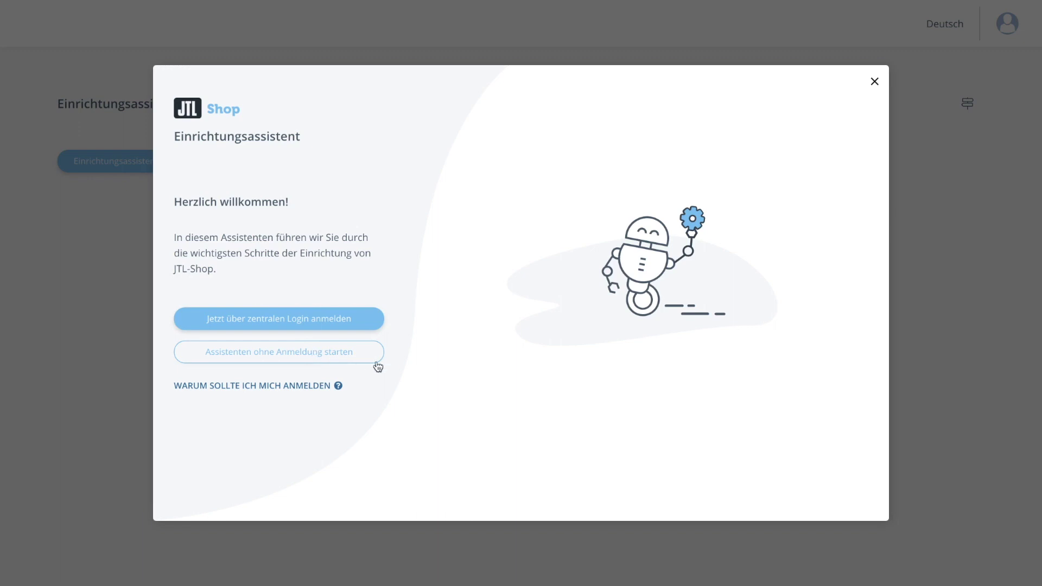
Start the setup wizard without logging in and fill the password-loss e-mail with the shop address.
left_click(329, 357)
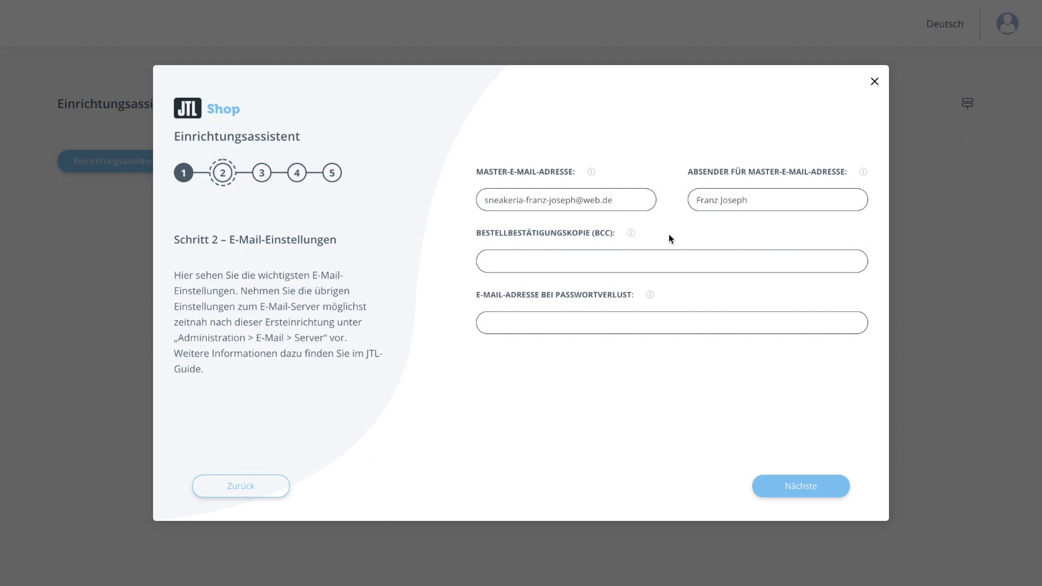
left_click(607, 325)
key("ctrl+v")
left_click(558, 264)
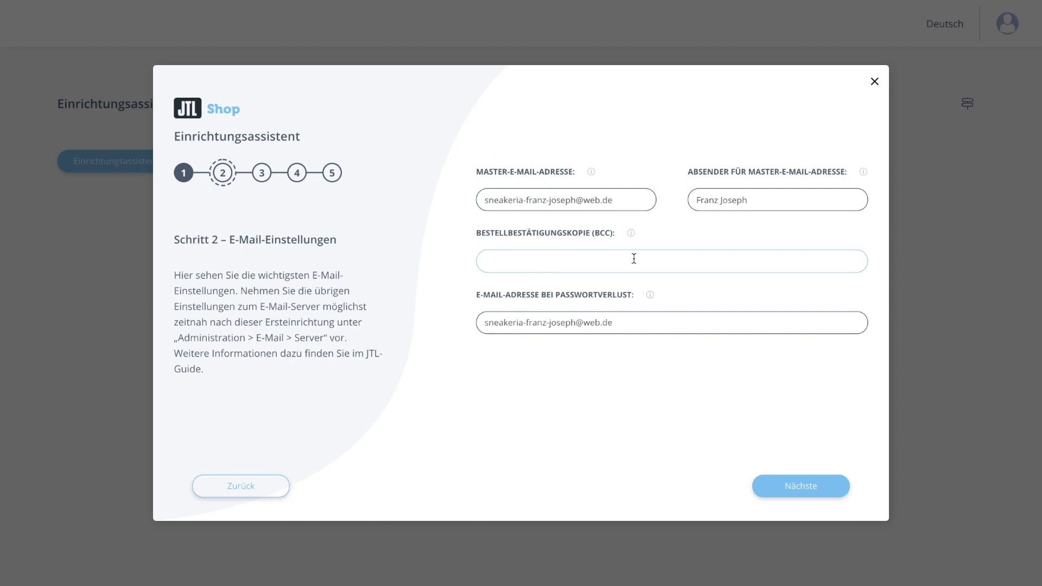
Accept the legal texts and payment methods steps, confirm the settings, and finish the wizard.
left_click(792, 485)
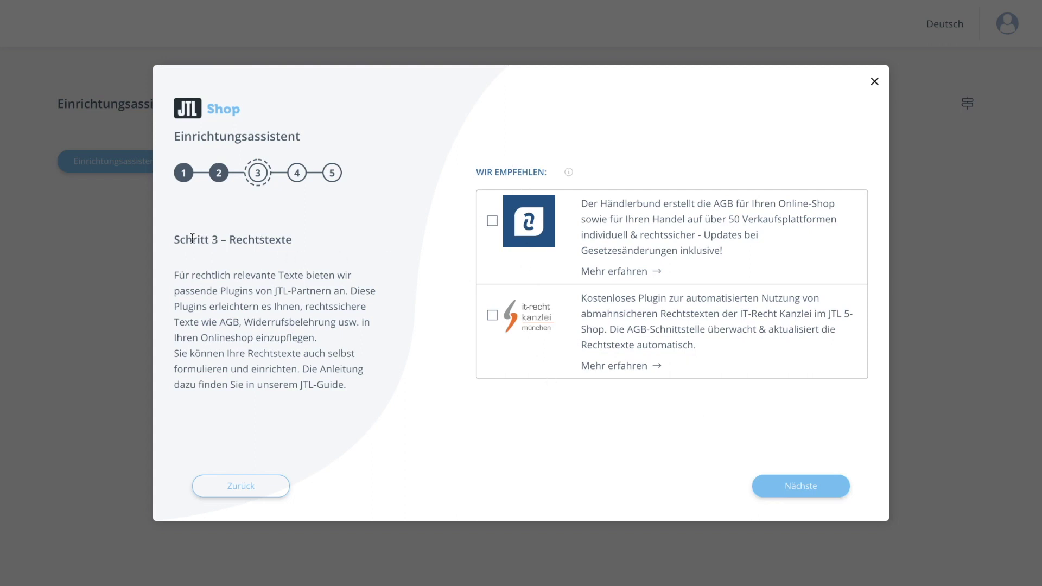
left_click(789, 491)
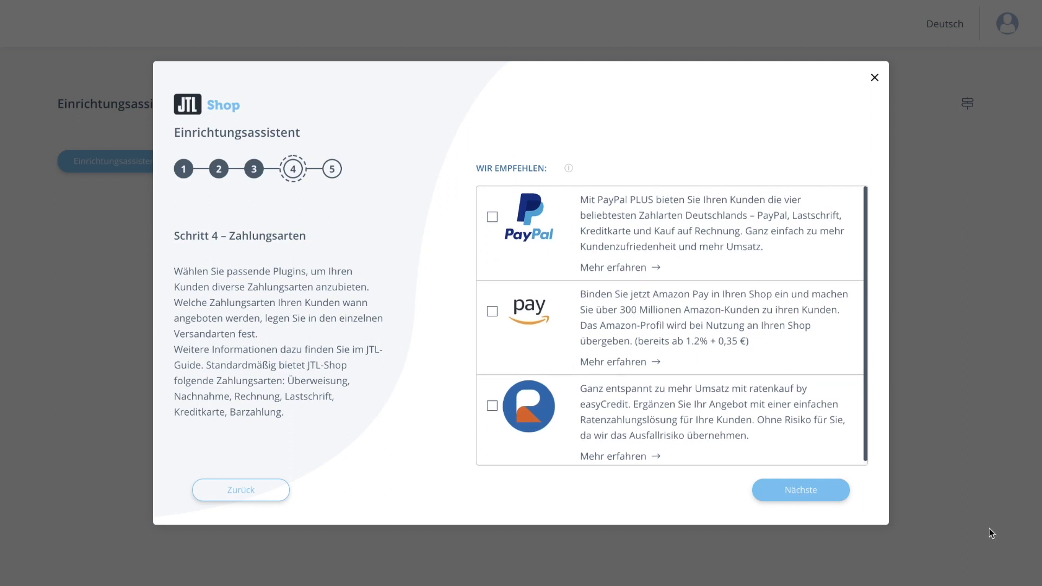
left_click(811, 491)
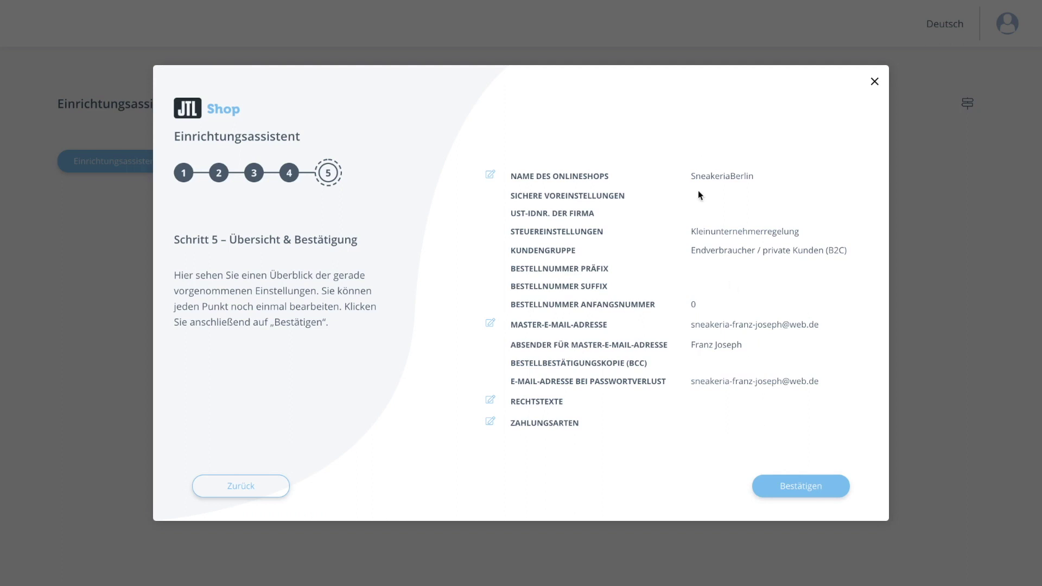
left_click(793, 486)
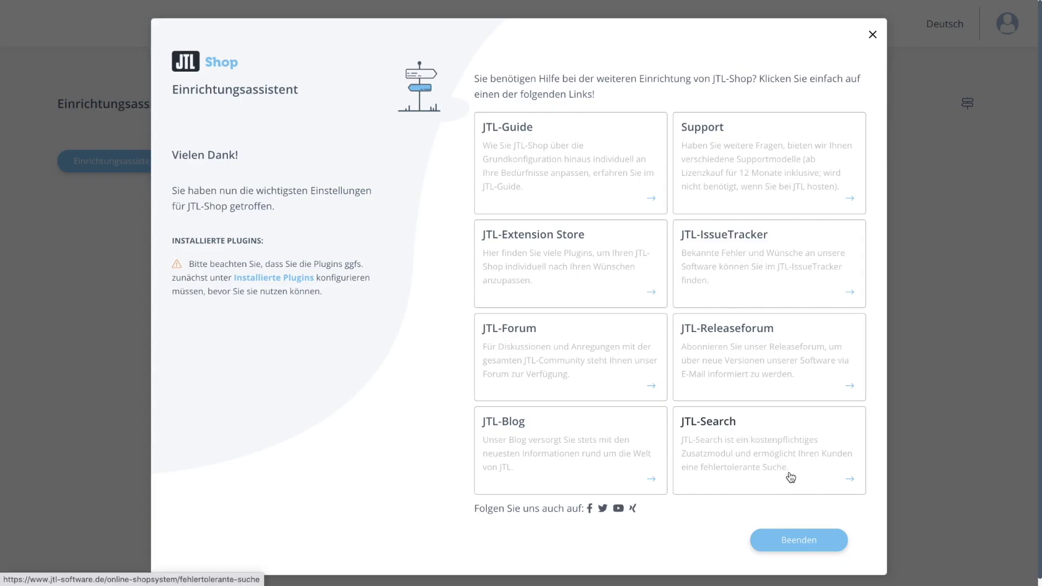
left_click(808, 540)
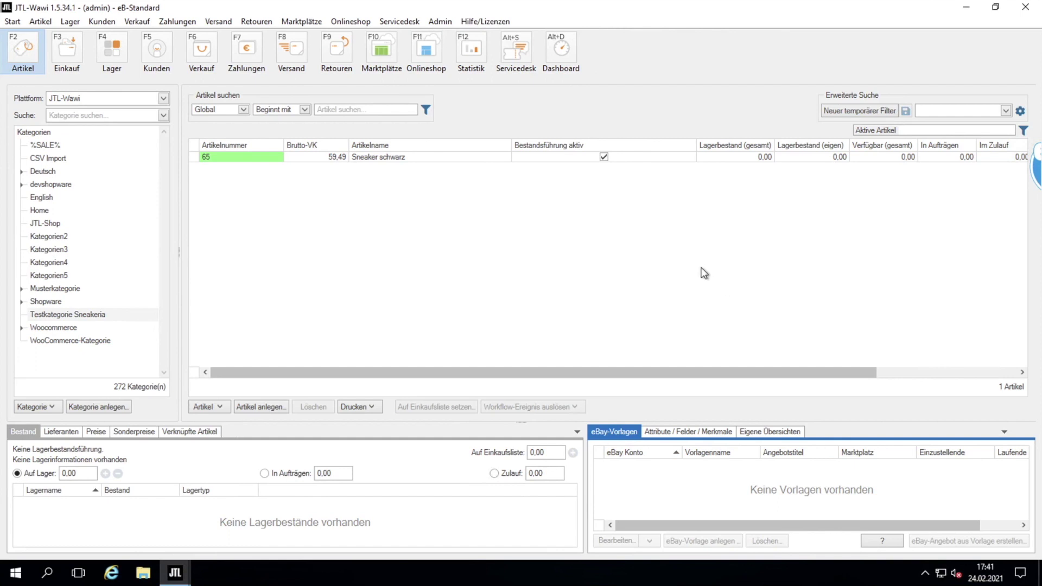
Open the Onlineshop-Anbindung overview and start a new online shop connection.
left_click(357, 21)
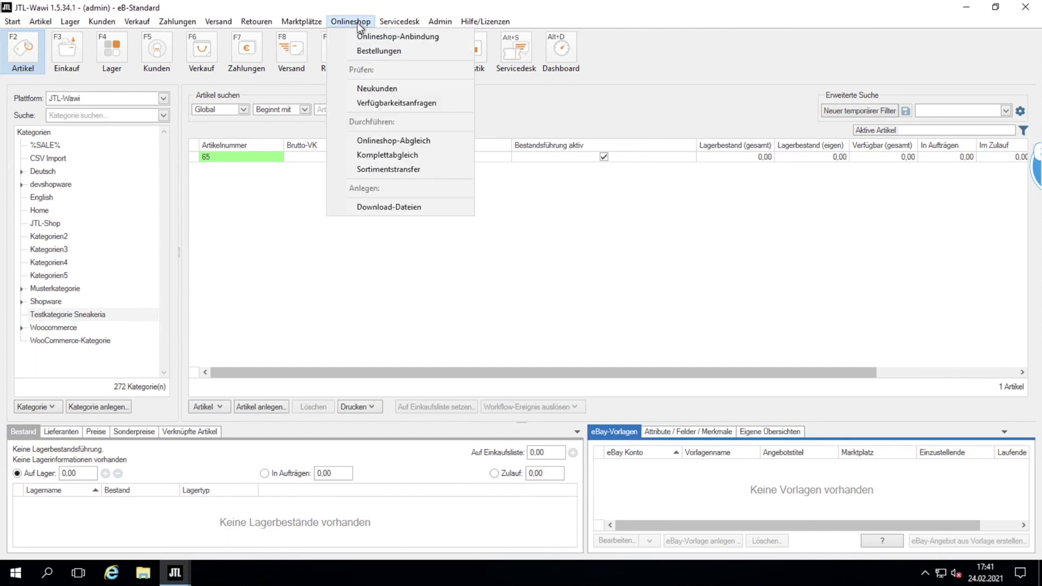
left_click(388, 37)
left_click(755, 120)
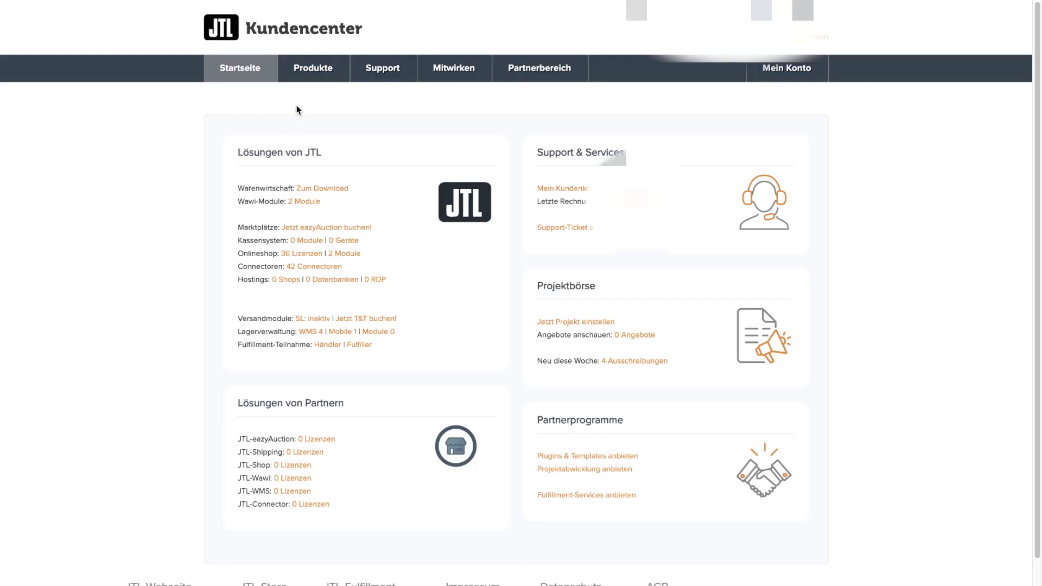
Go to Produkte > Onlineshop > Shop Editionen and check the Lizenzschlüssel column.
left_click(313, 73)
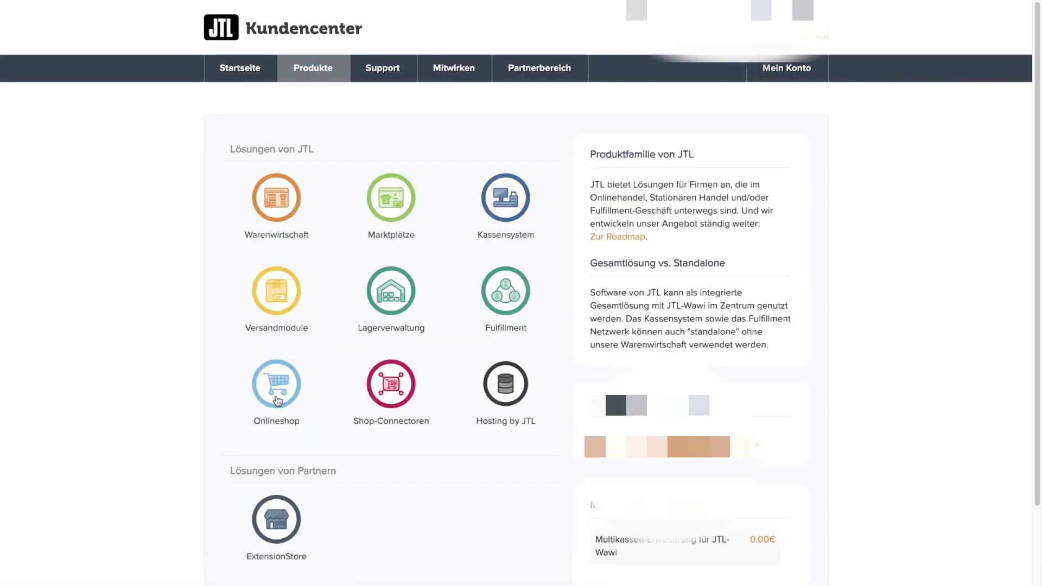
left_click(278, 400)
left_click(277, 260)
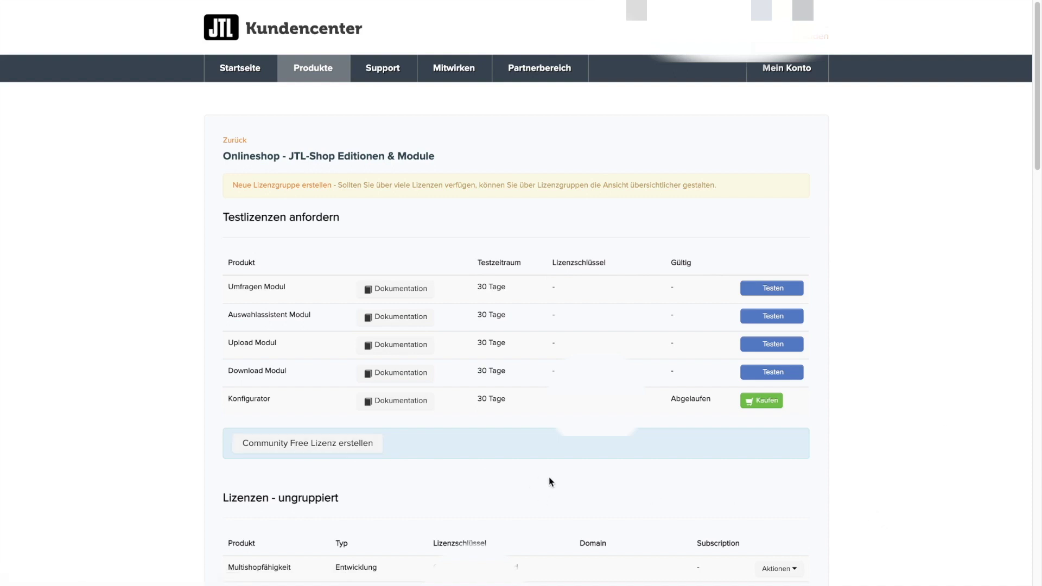
left_click_drag(433, 543, 490, 547)
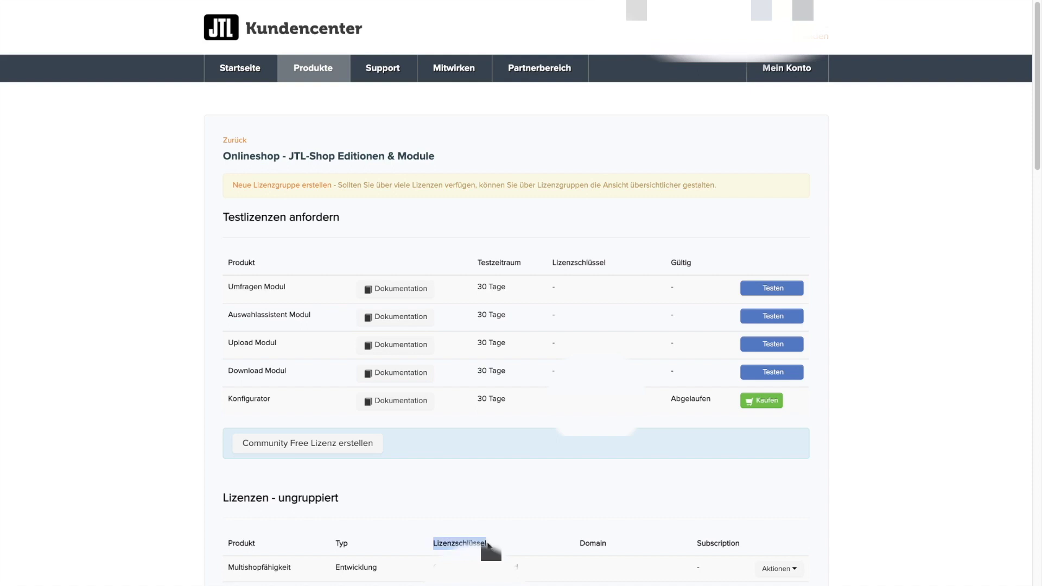
left_click(570, 506)
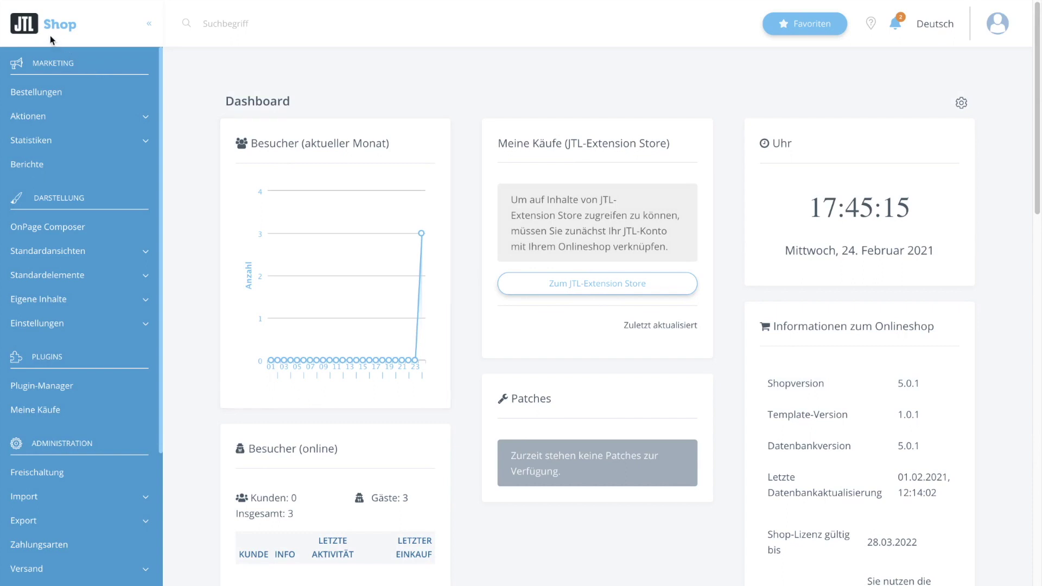
Open Benutzer & Rechte > Abgleich JTL-Wawi to read the sync Benutzer and Passwort.
scroll(116, 272, "down", 2)
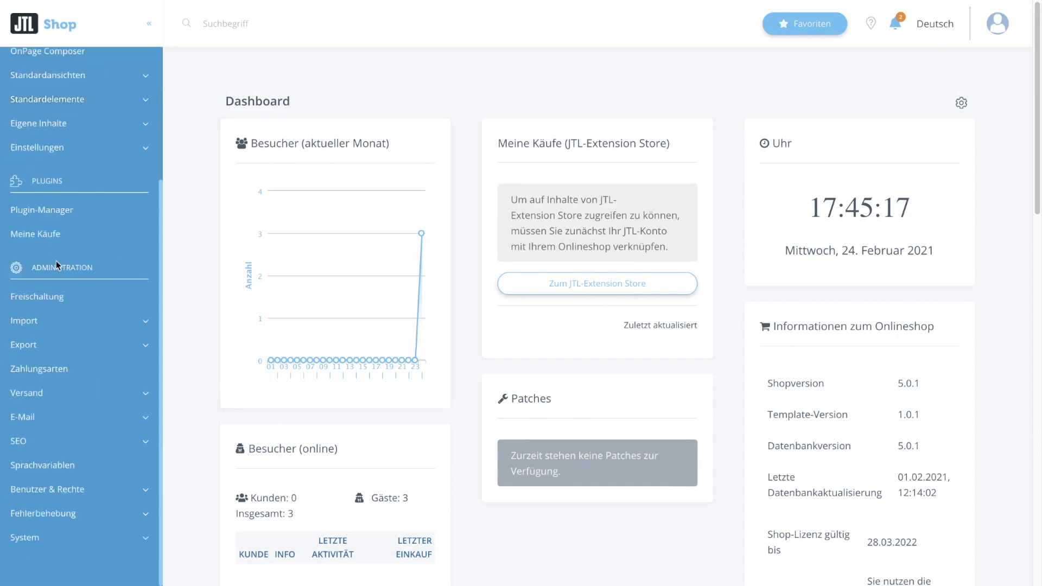
left_click(84, 489)
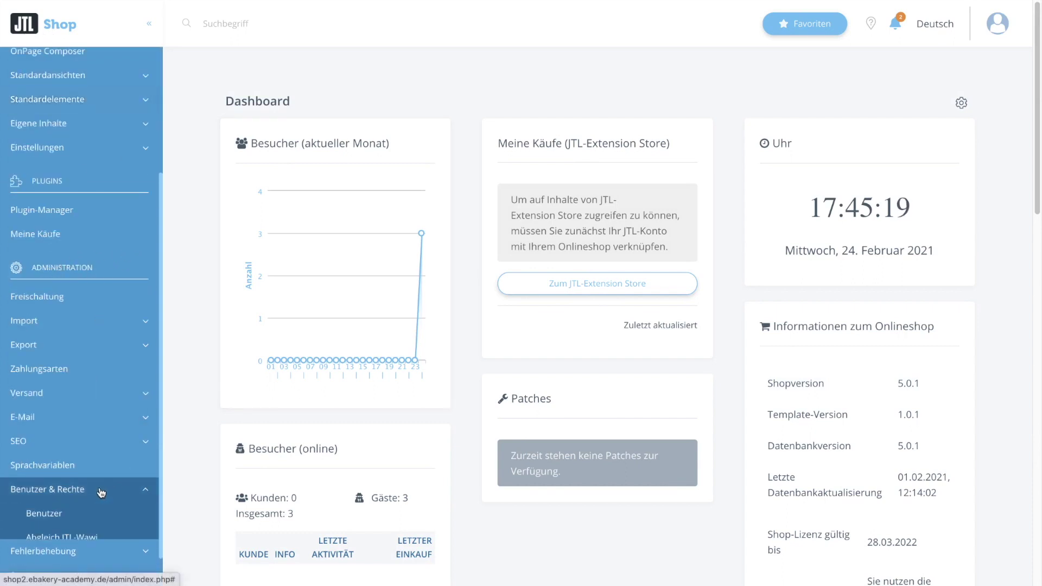
scroll(84, 489, "down", 1)
left_click(84, 491)
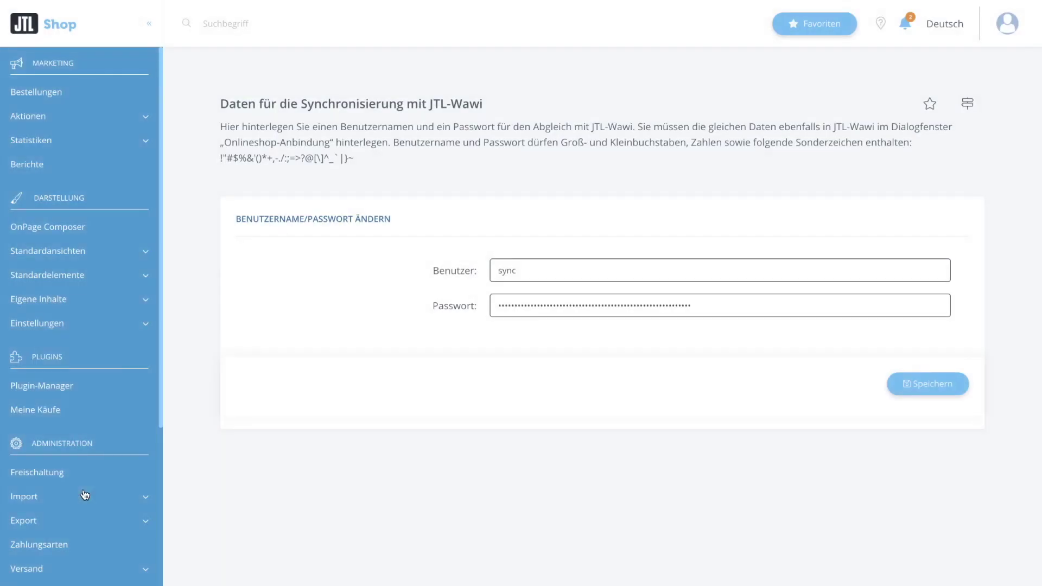
left_click_drag(432, 274, 475, 275)
left_click_drag(432, 305, 476, 307)
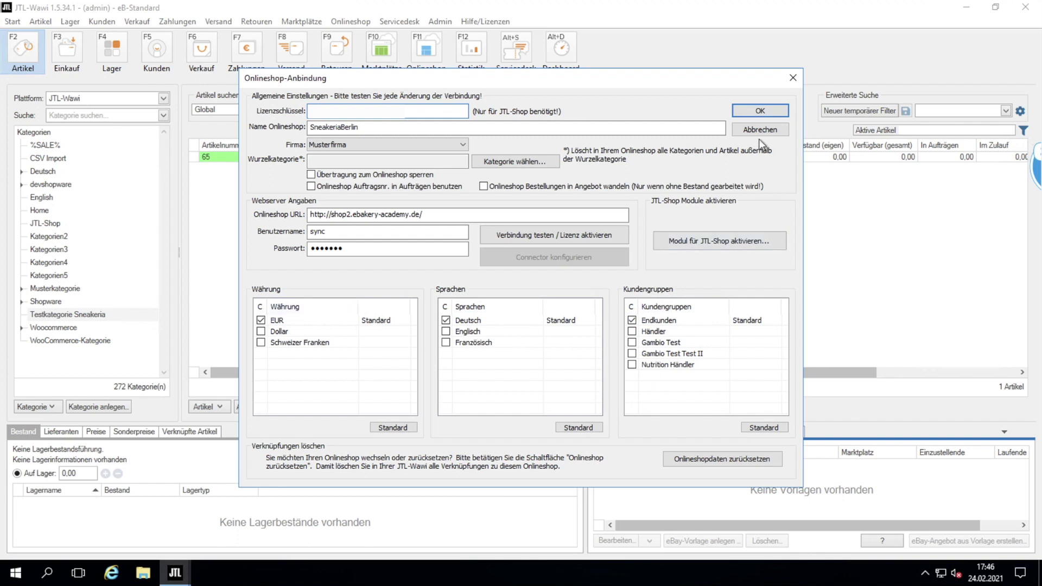
Save the SneakeriaBerlin connection, close the shop overview, and dismiss the Onlineshop menu.
left_click(759, 112)
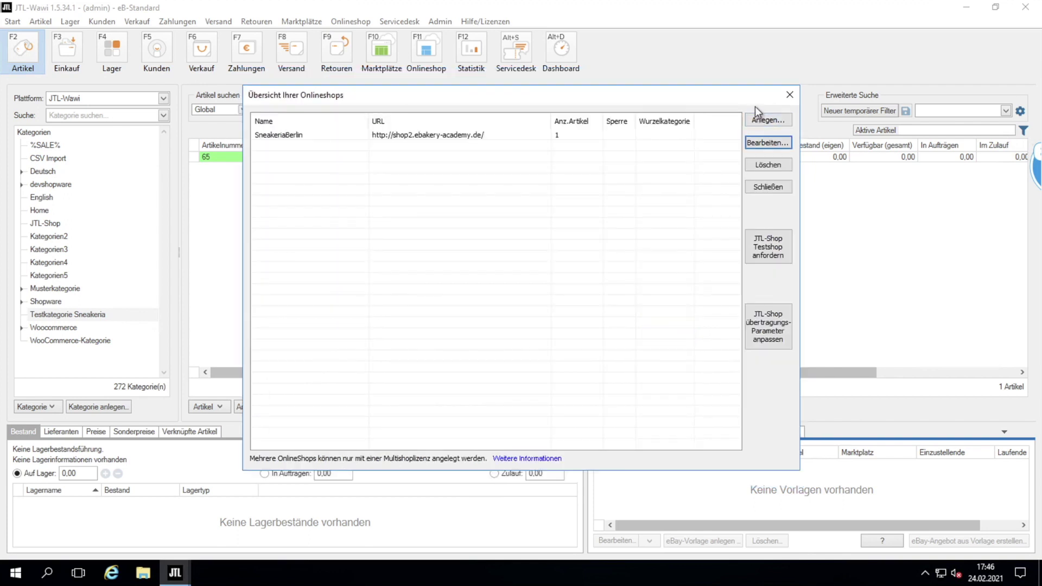
left_click(789, 96)
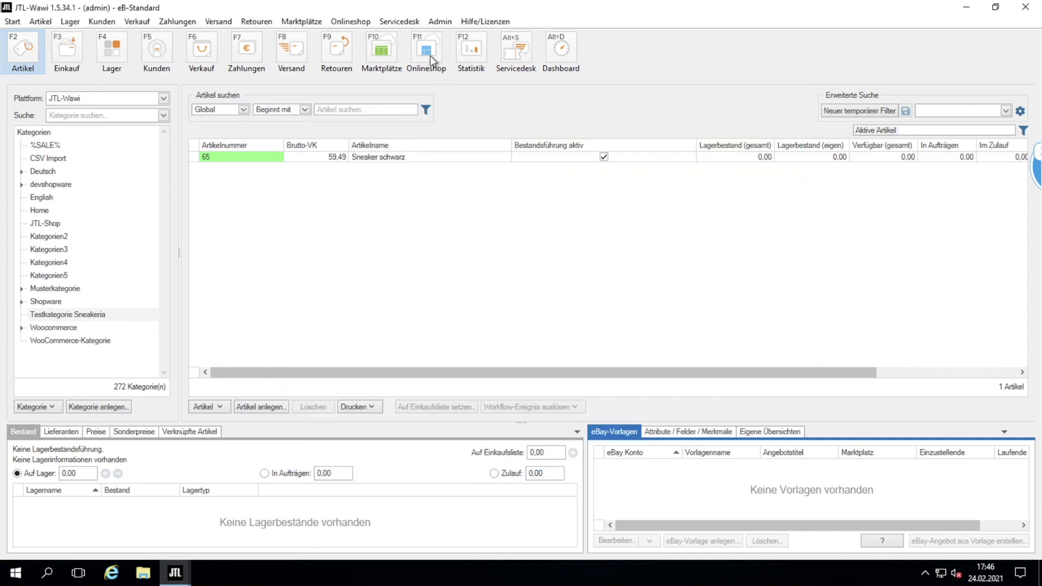
left_click(344, 22)
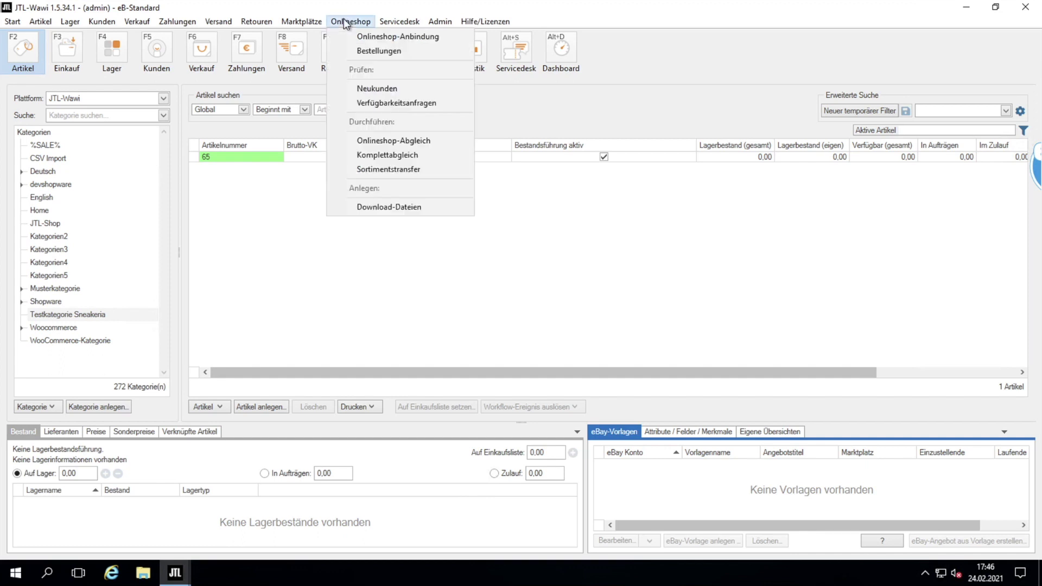
left_click(662, 302)
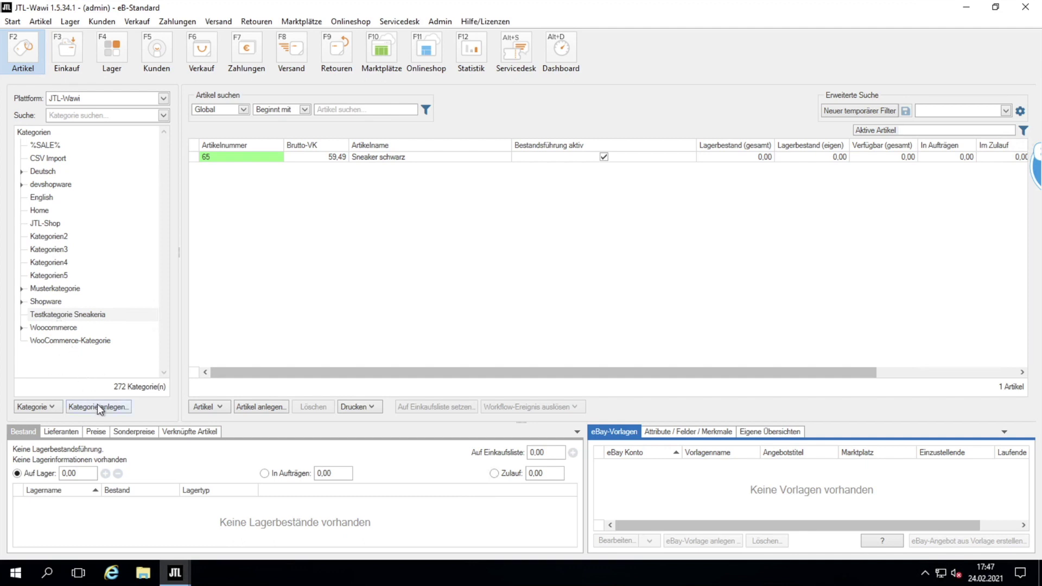
Create a new subcategory named Test, activated for the SneakeriaBerlin shop.
left_click(115, 411)
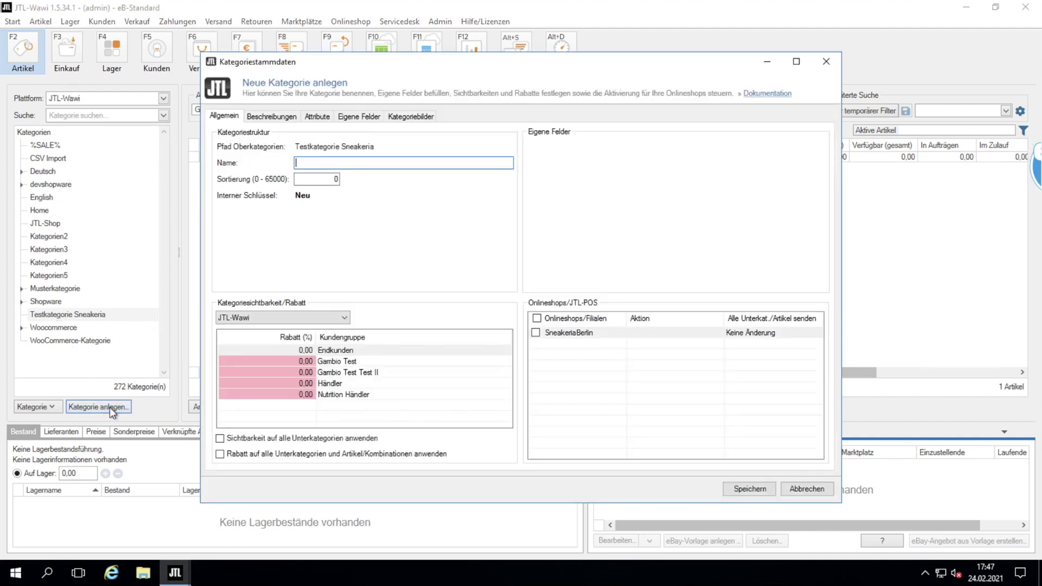
type("TEst")
type("t")
left_click(536, 332)
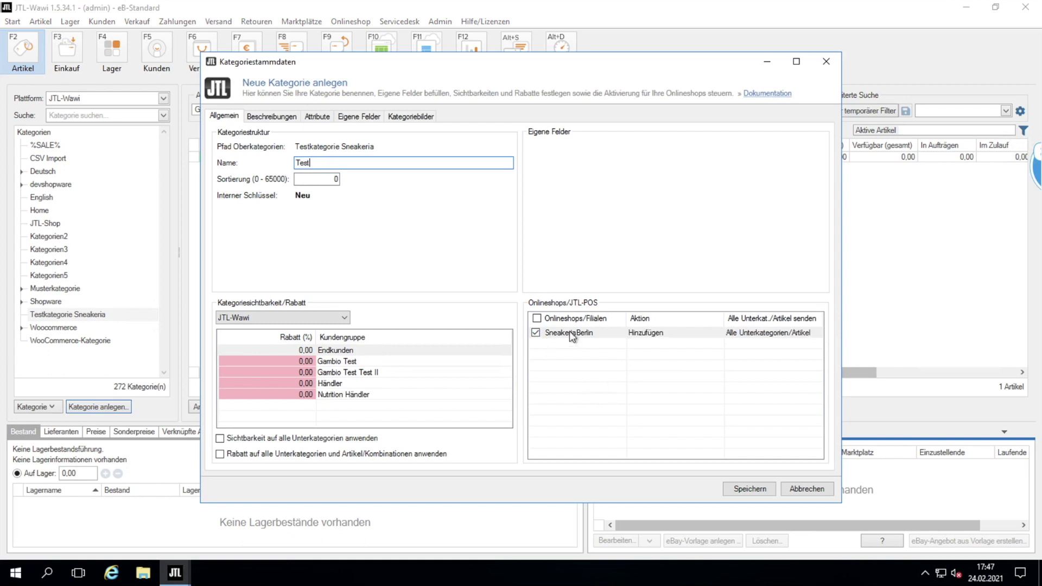
Give the category the description 'Das ist eine Beschreibun', save it, and select Sneaker schwarz.
left_click(276, 118)
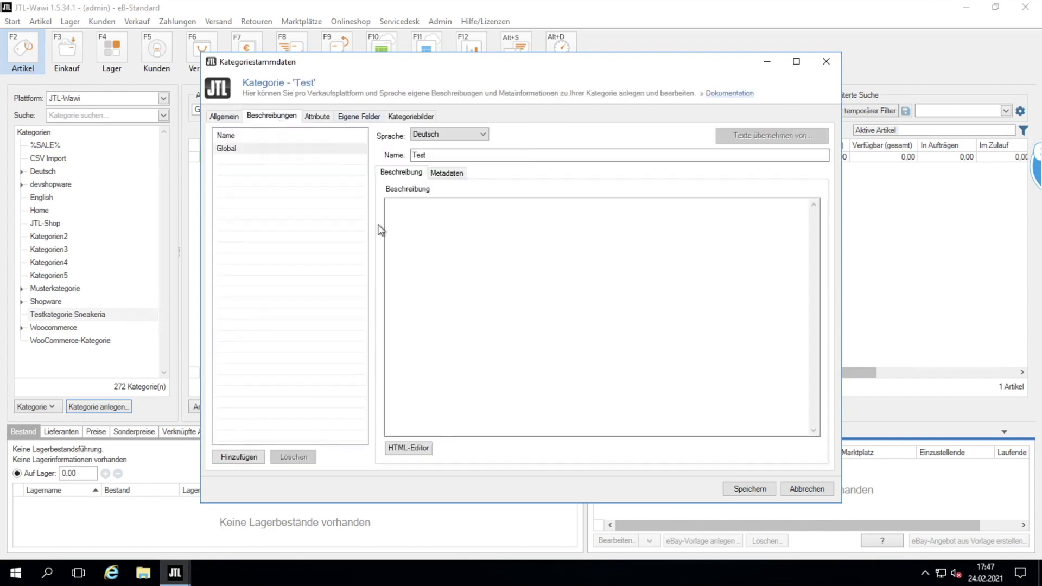
left_click(450, 254)
type("Das ist eine Beschreibung")
left_click(422, 117)
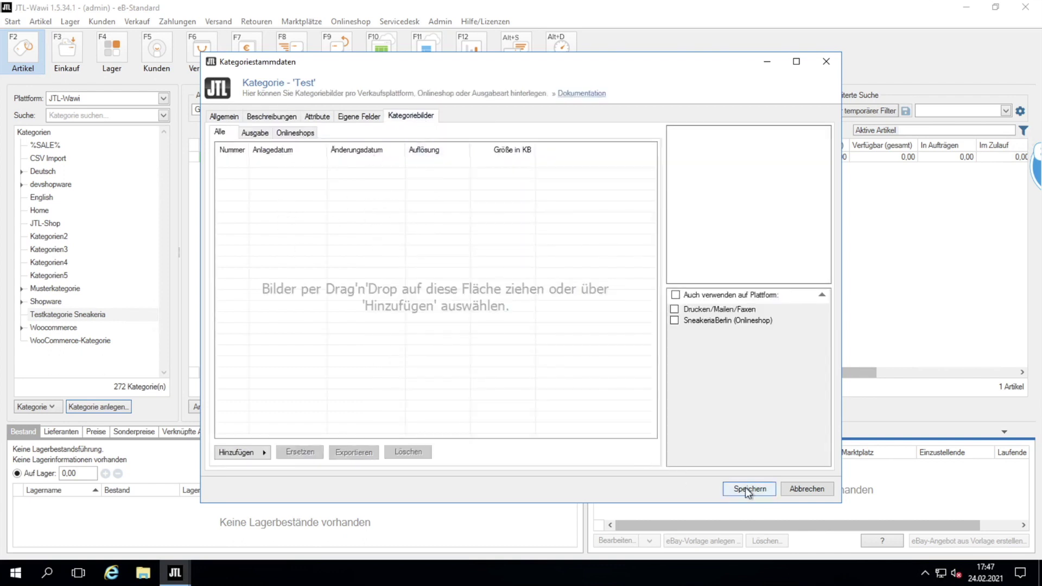
left_click(802, 488)
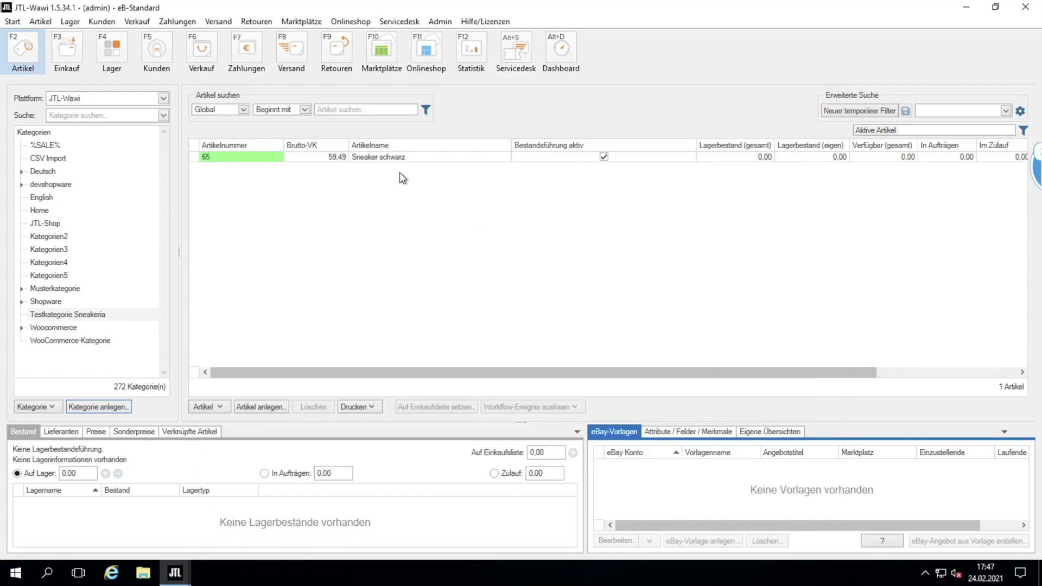
left_click(397, 159)
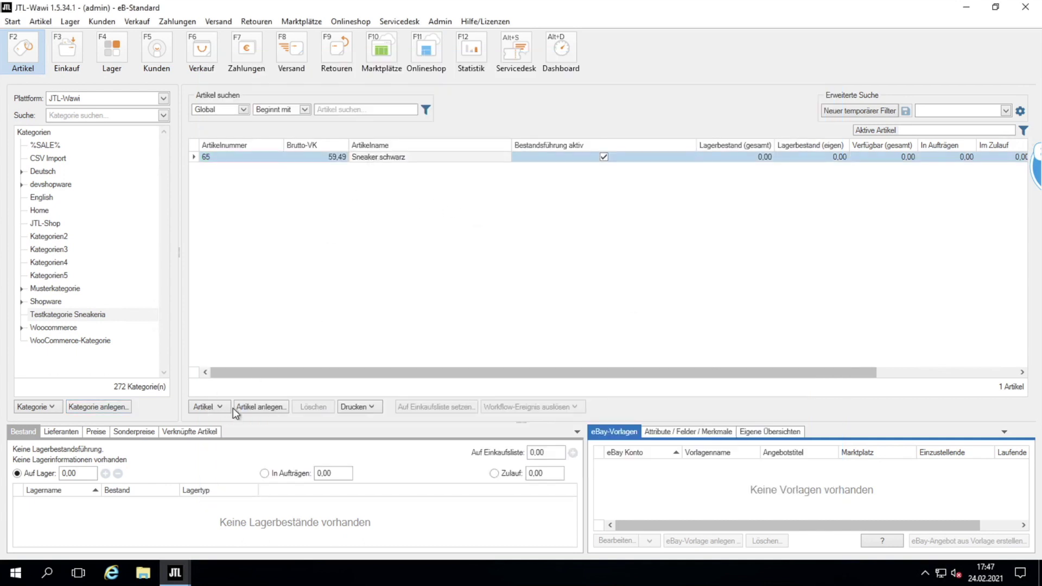
Create article 'Sneaker Weiß' for SneakeriaBerlin with a net selling price of 49,95.
left_click(266, 407)
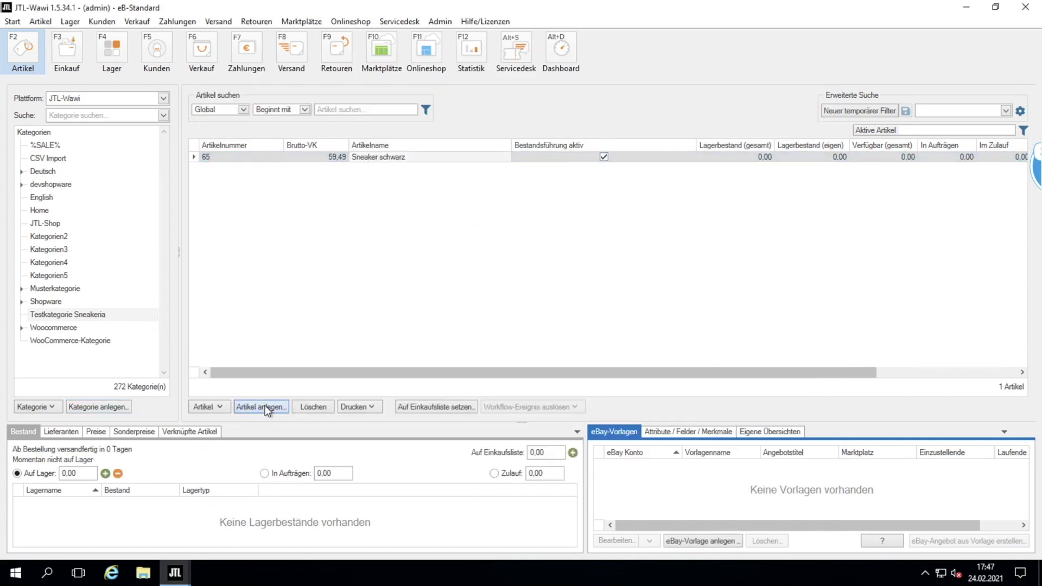
left_click(168, 174)
type("Sneaker Weiß")
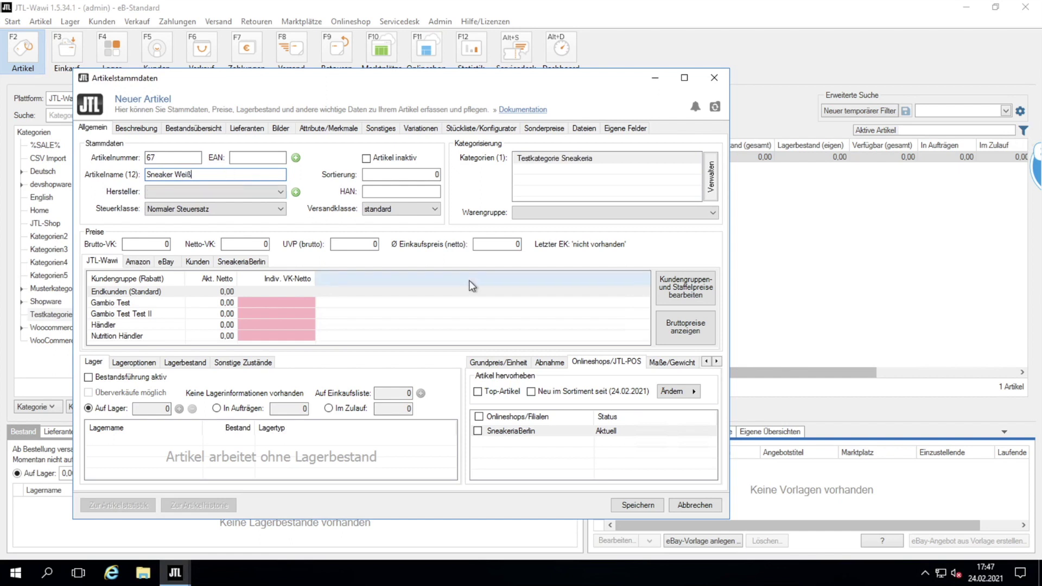
left_click(478, 432)
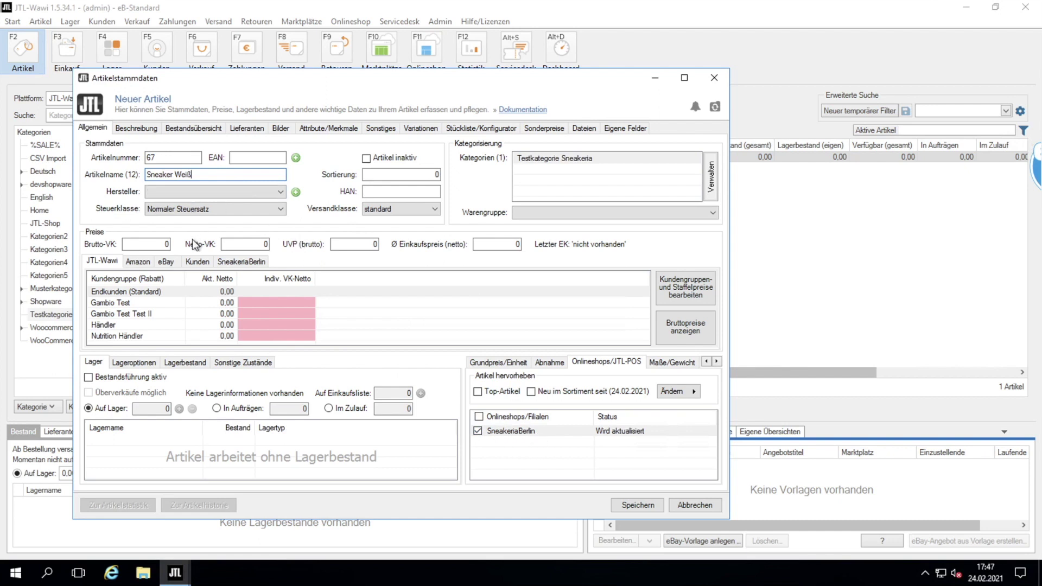
left_click(232, 246)
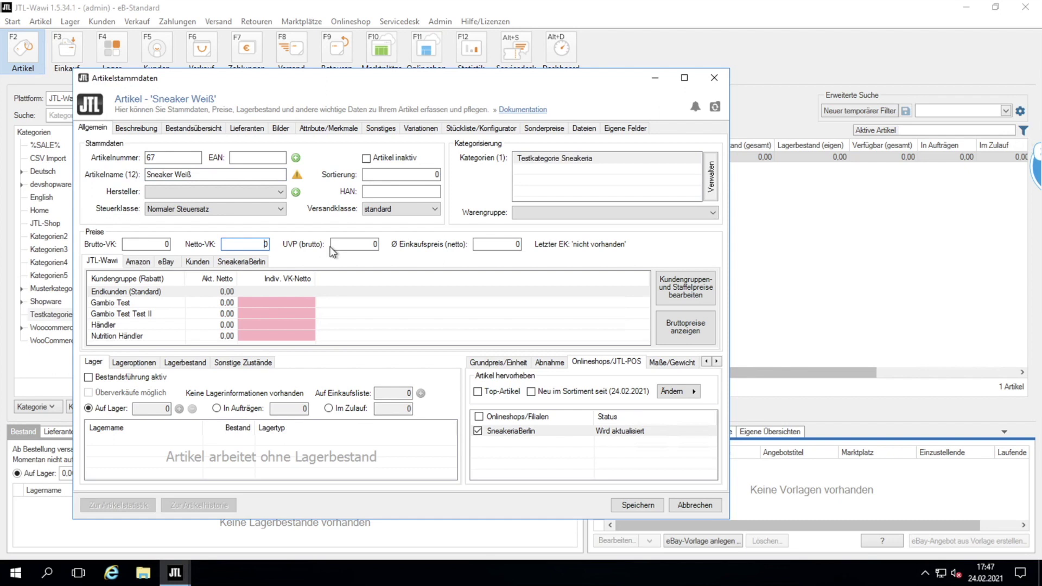
type("49,95")
left_click(220, 263)
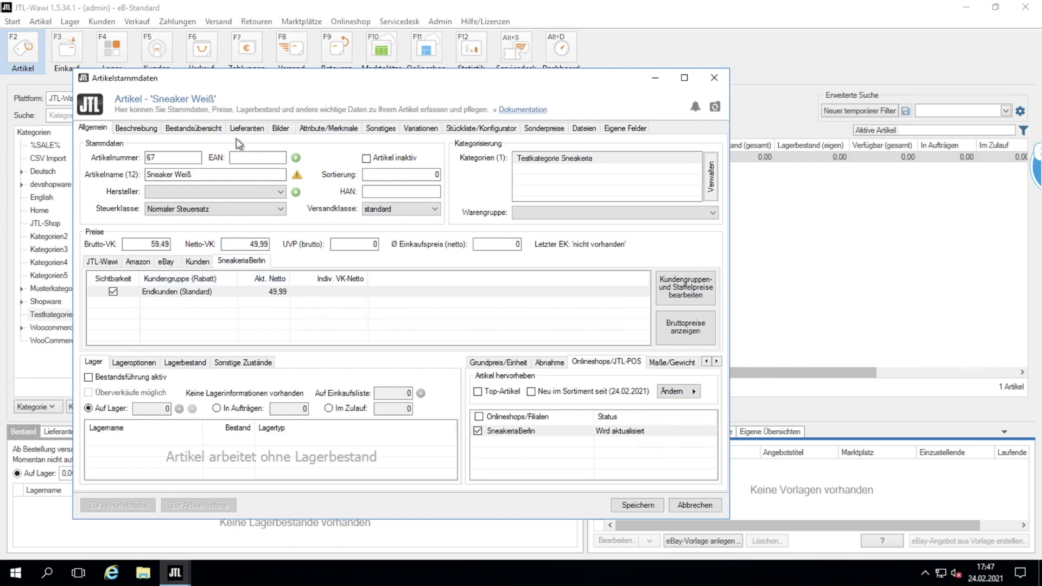
Fill the short and long descriptions with 'Test' text, confirming via the HTML editor.
left_click(142, 130)
left_click(310, 249)
type("TEst")
left_click(332, 386)
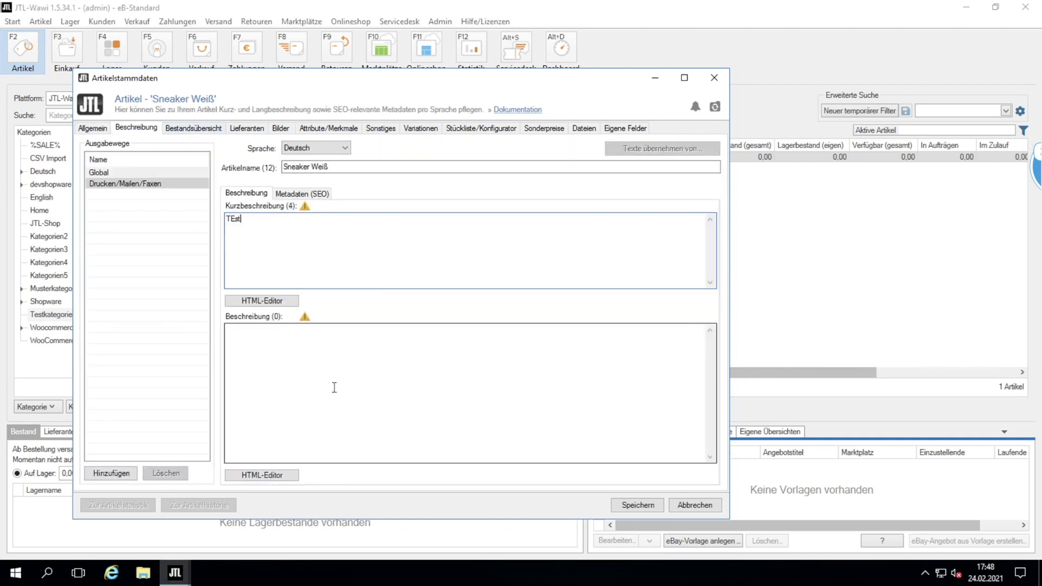
type("Test")
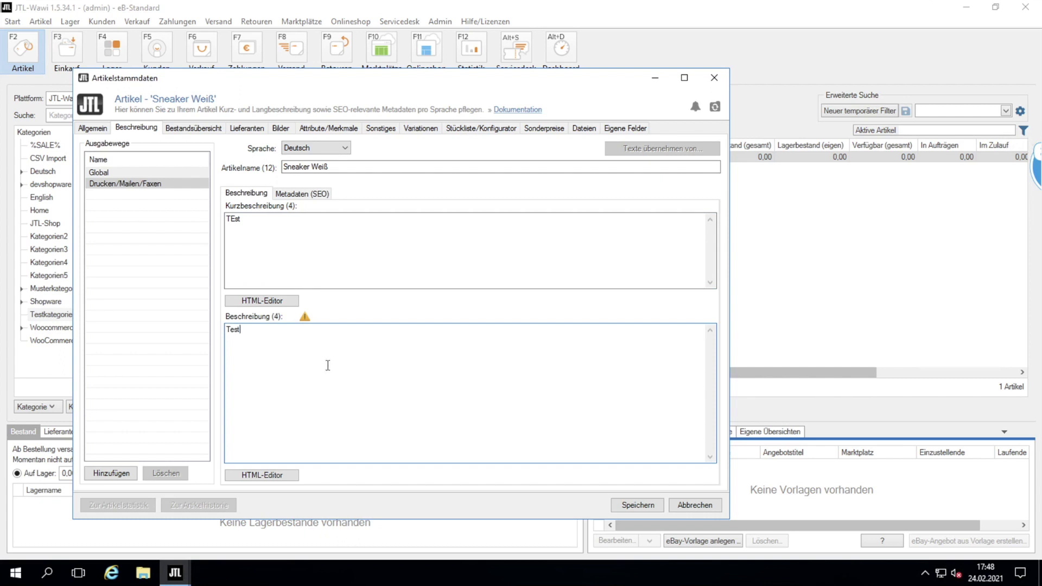
left_click(246, 215)
key("BackSpace")
type("e")
left_click(265, 302)
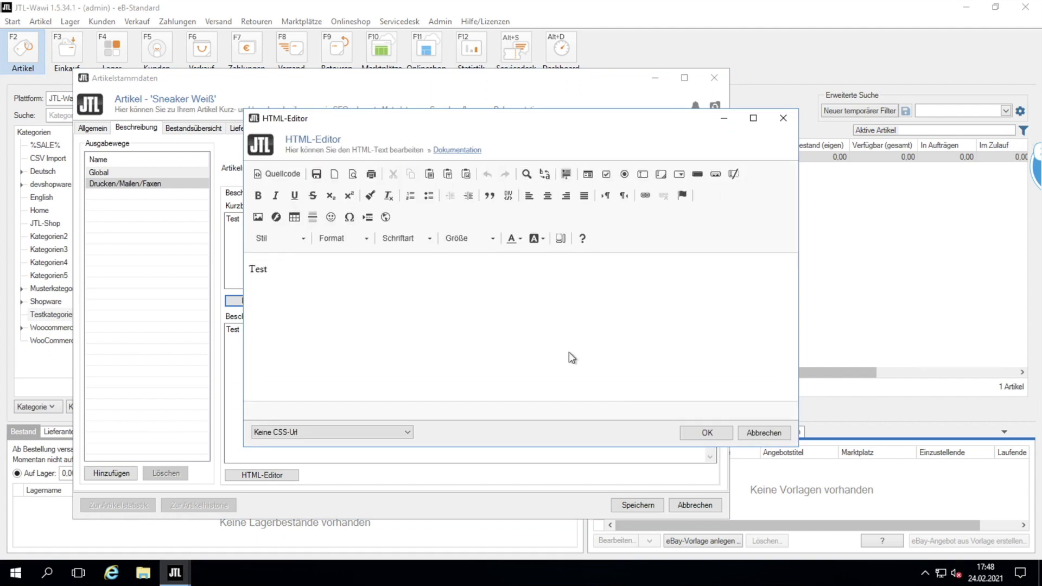
left_click(706, 433)
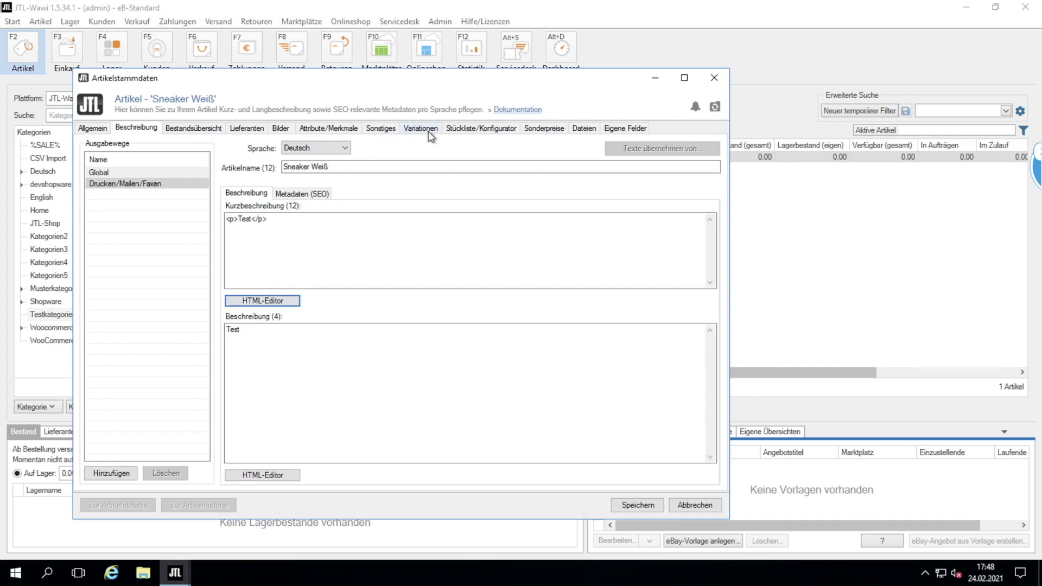
Attach the sneakeria-sneaker-weiss image to the article and save it.
left_click(281, 128)
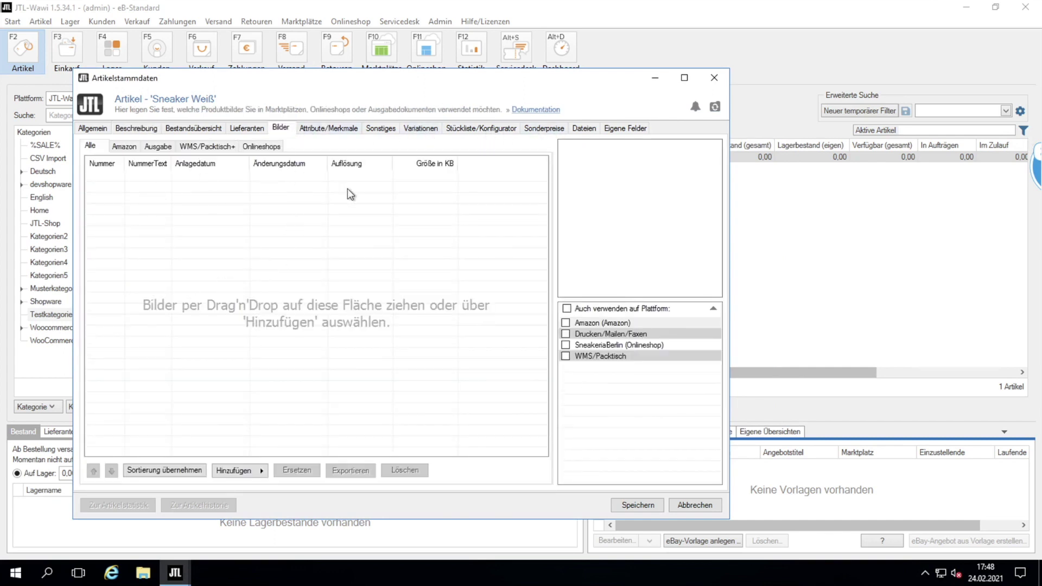
left_click(240, 470)
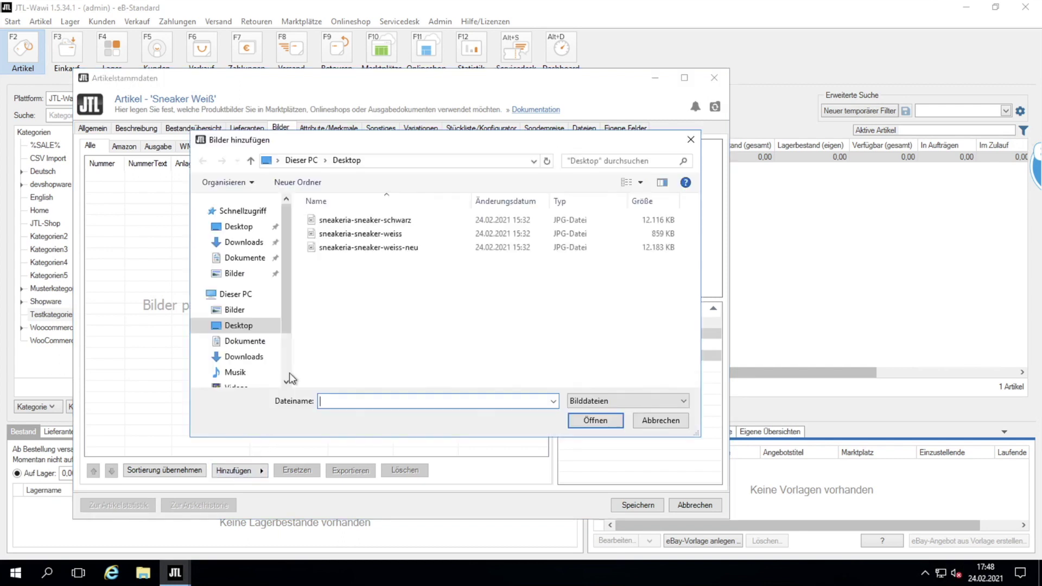
left_click(400, 235)
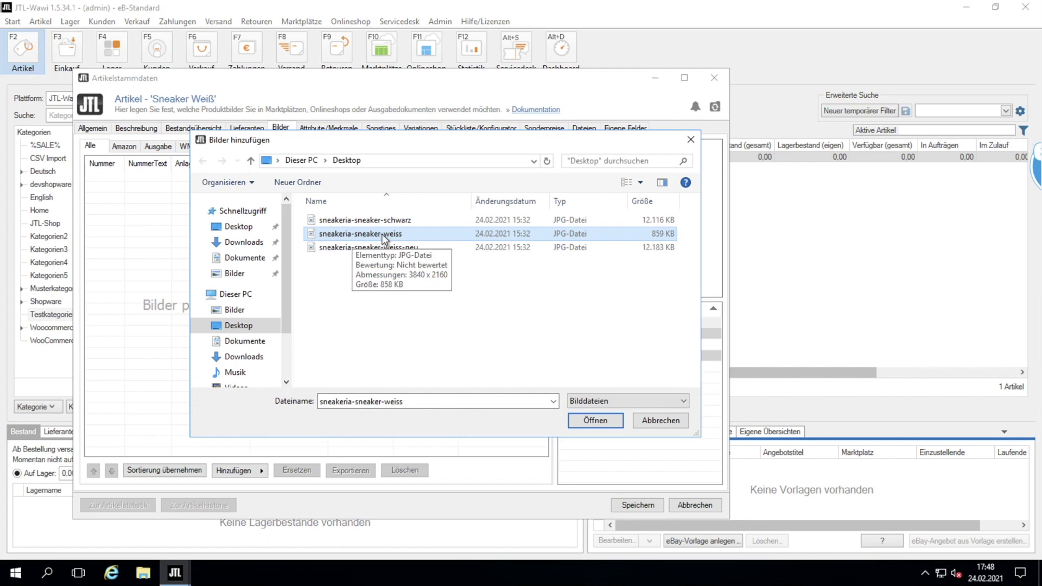
left_click(603, 423)
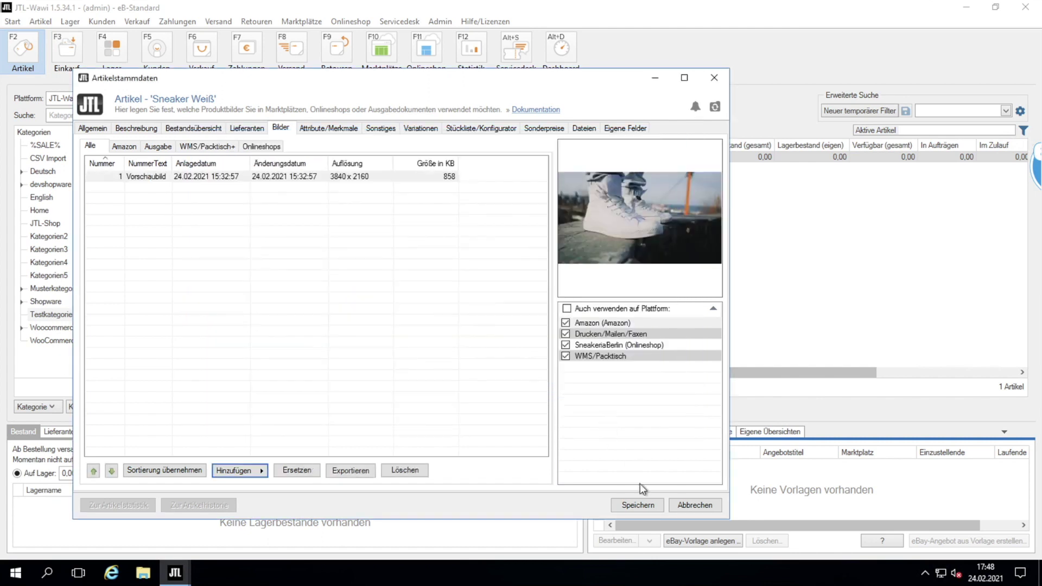
left_click(643, 503)
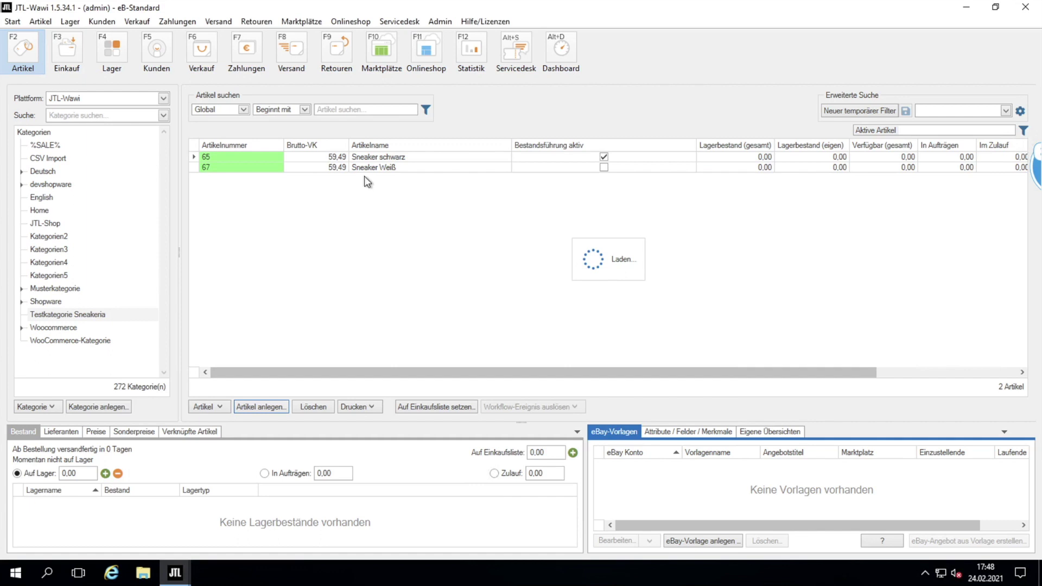
Sync Sneaker Weiß to SneakeriaBerlin, sending 11 global settings, 1 article and its image.
left_click(421, 169)
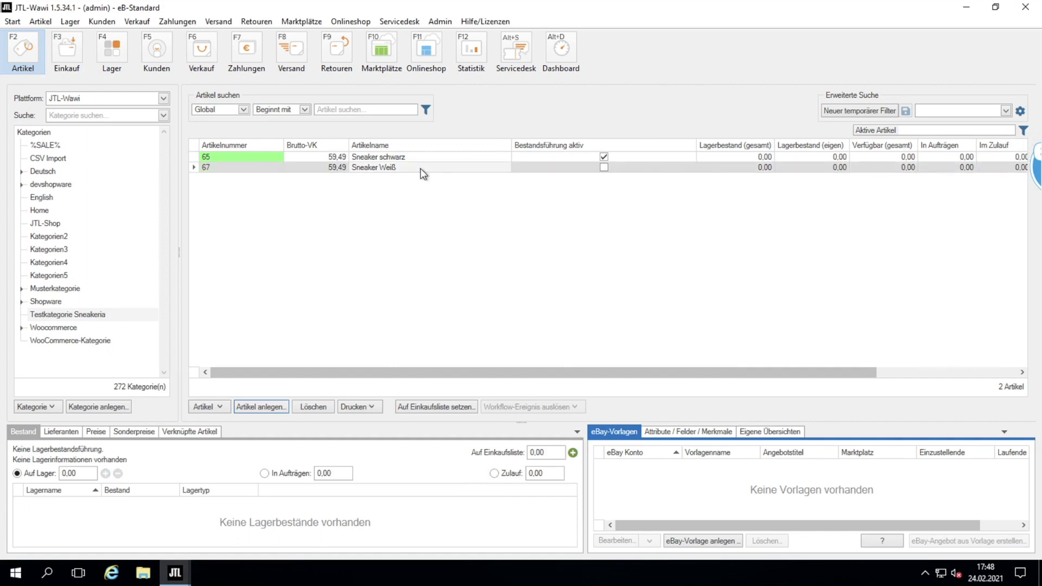
left_click(77, 316)
left_click(428, 54)
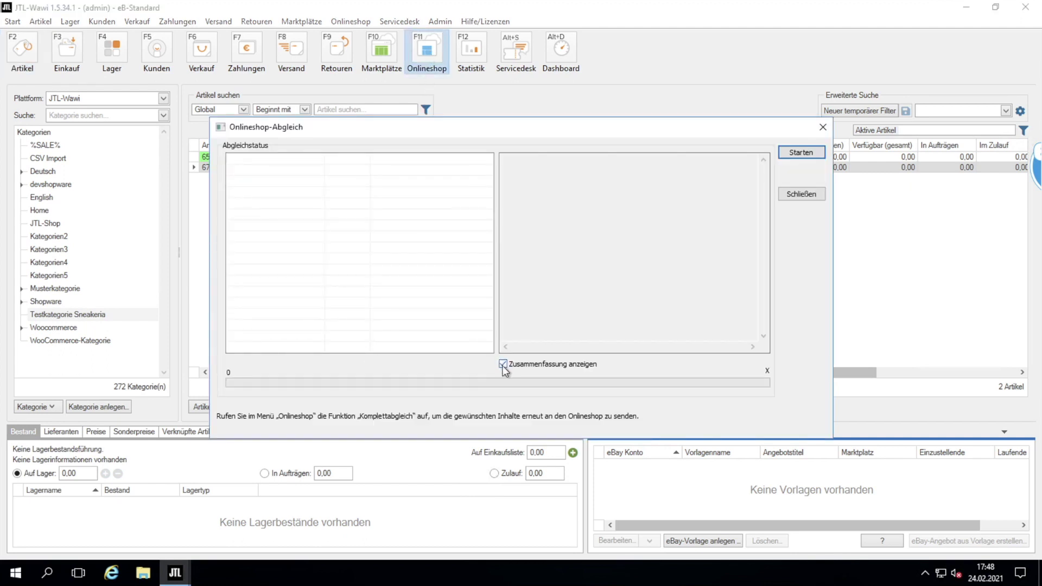
left_click(803, 153)
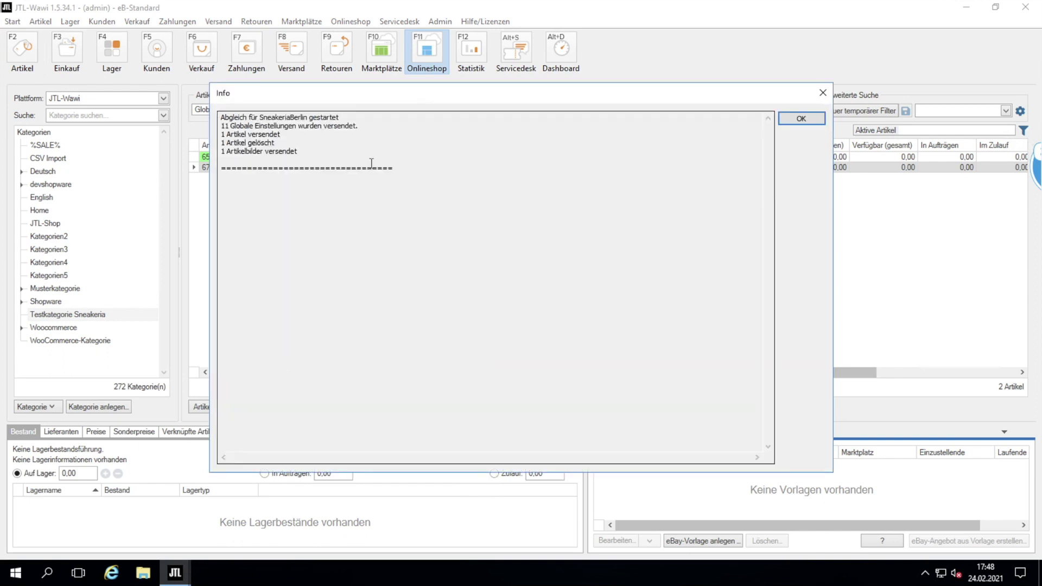
triple_click(242, 134)
left_click(797, 118)
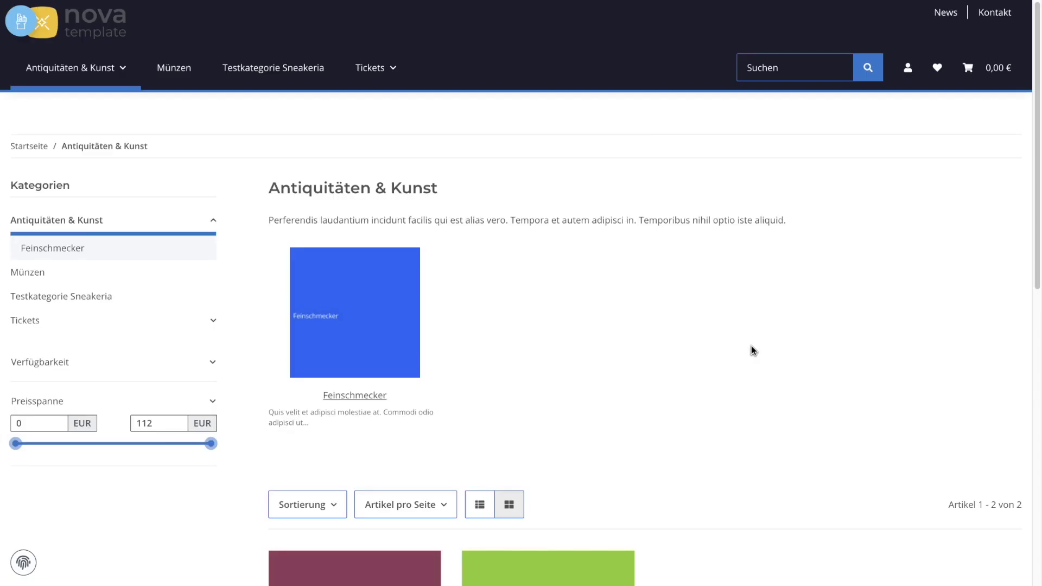
From the Testkategorie Sneakeria category, add Sneaker Weiß to the cart and view the cart.
left_click(265, 74)
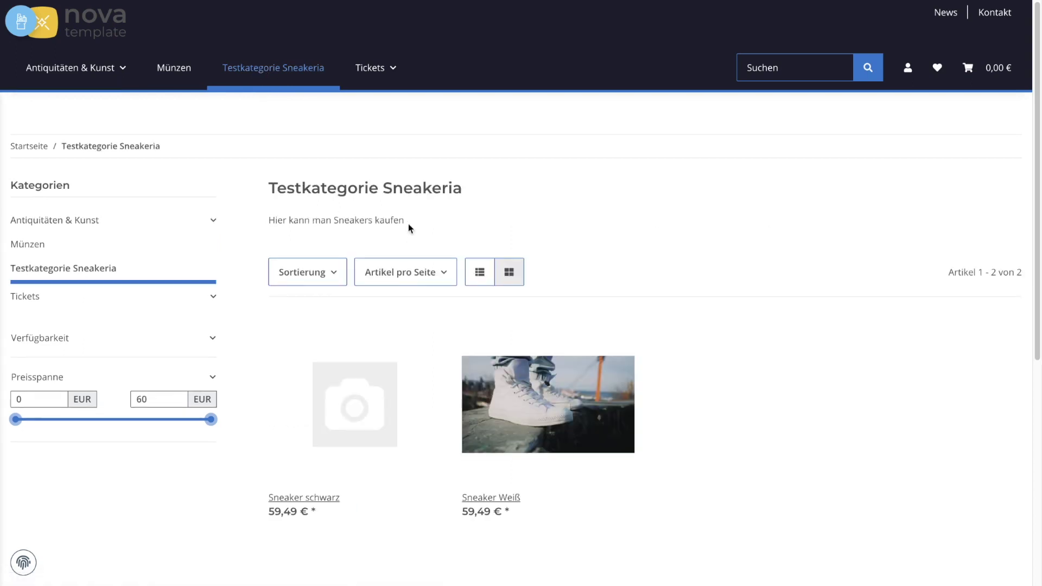
scroll(542, 407, "down", 3)
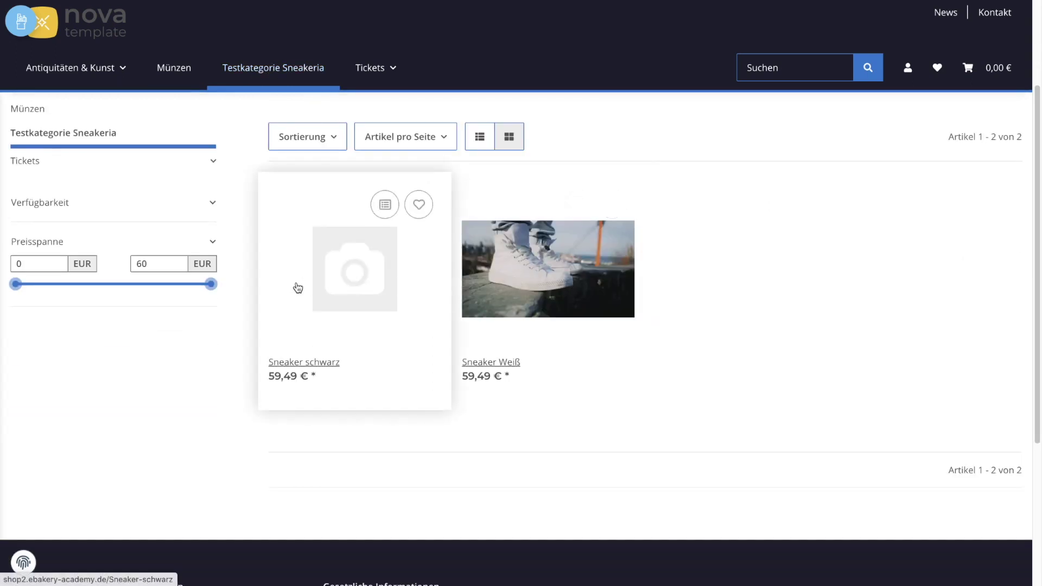
left_click(536, 280)
scroll(774, 292, "down", 1)
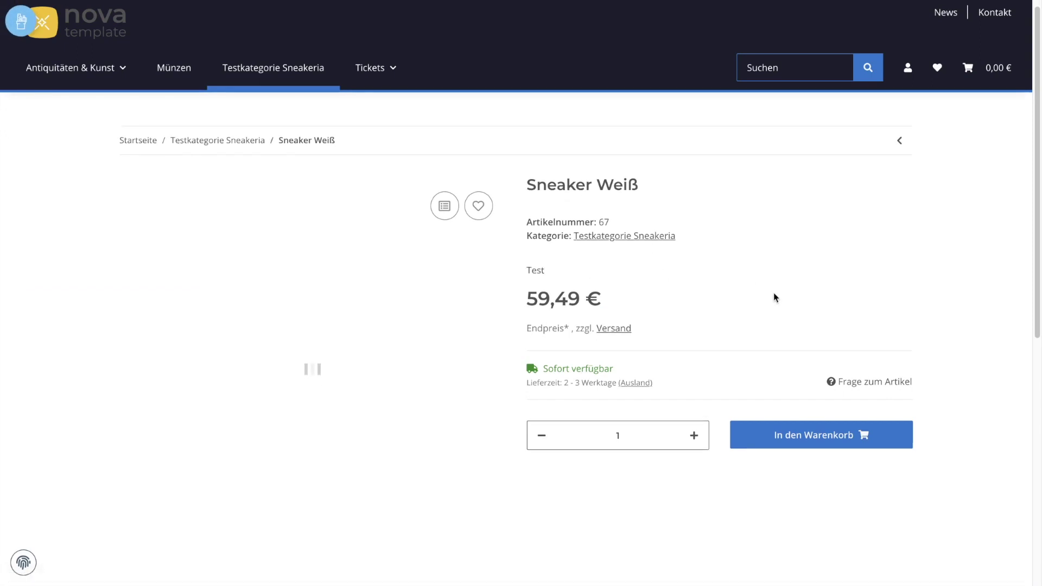
left_click(806, 407)
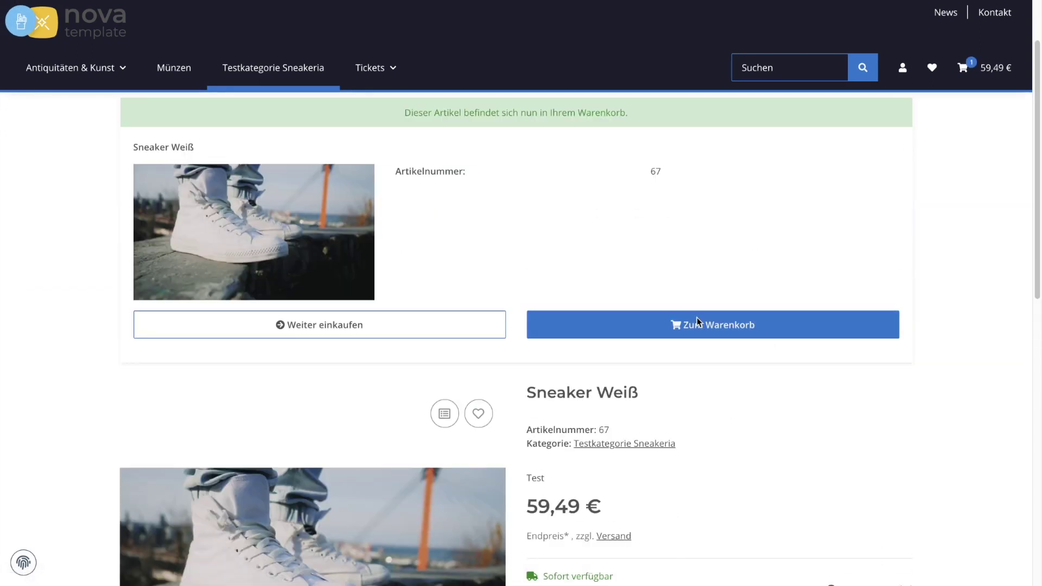
left_click(698, 318)
Check out with DHL shipping and Nachnahme payment, submitting the 63,69 € order.
left_click(787, 309)
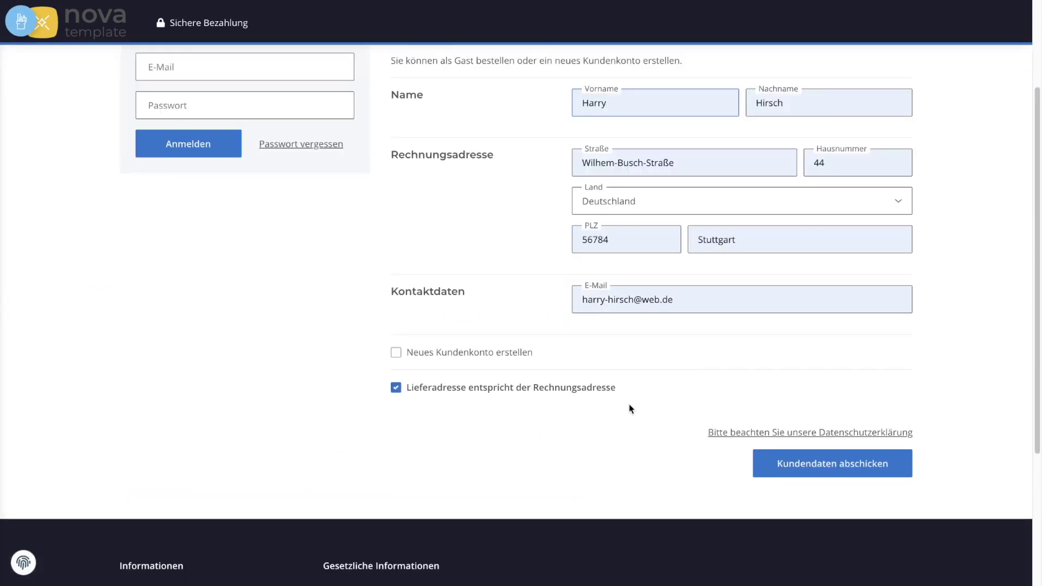
left_click(829, 463)
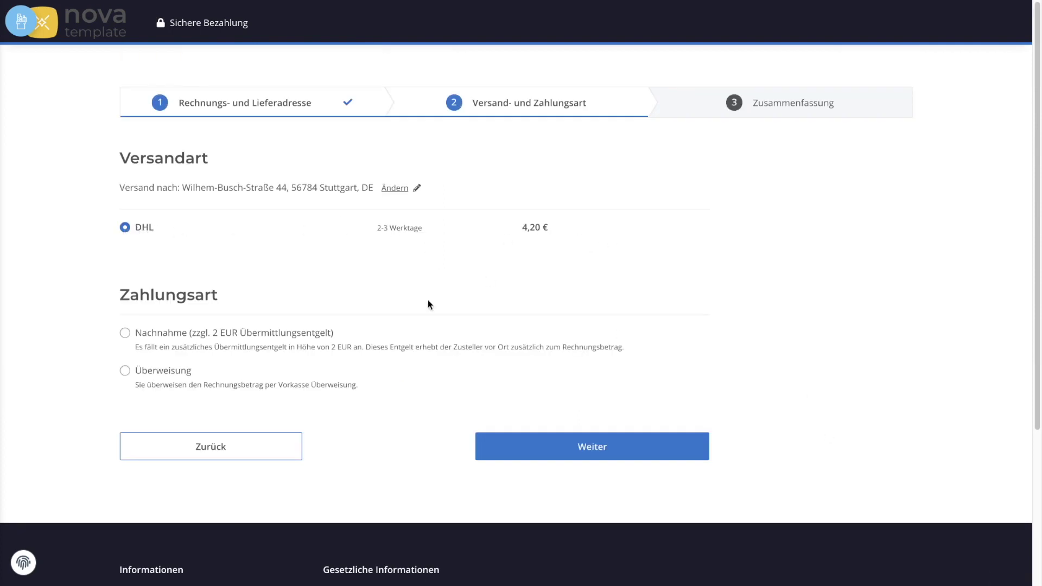
scroll(429, 304, "down", 1)
left_click(126, 317)
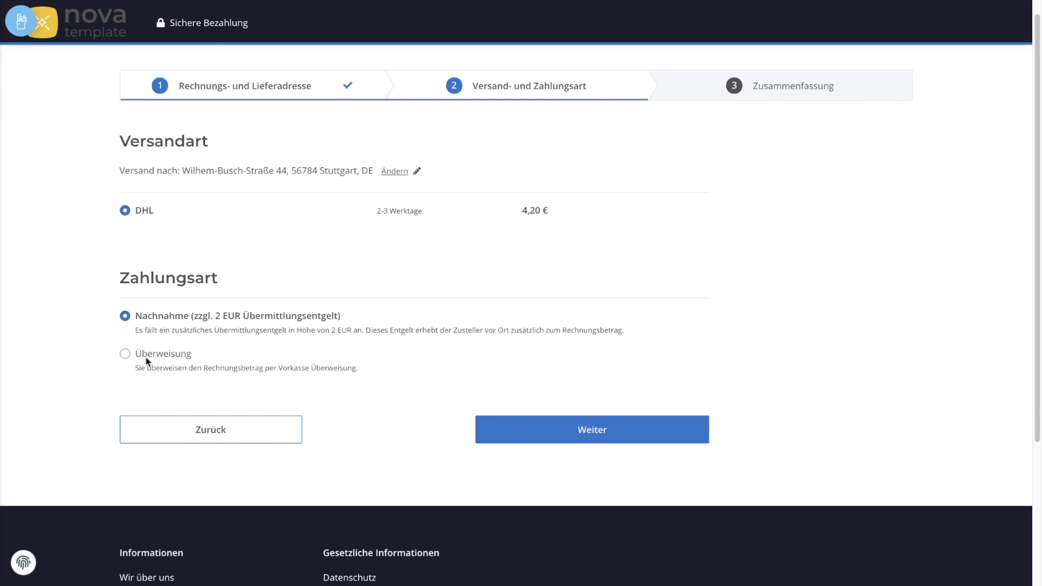
left_click(580, 429)
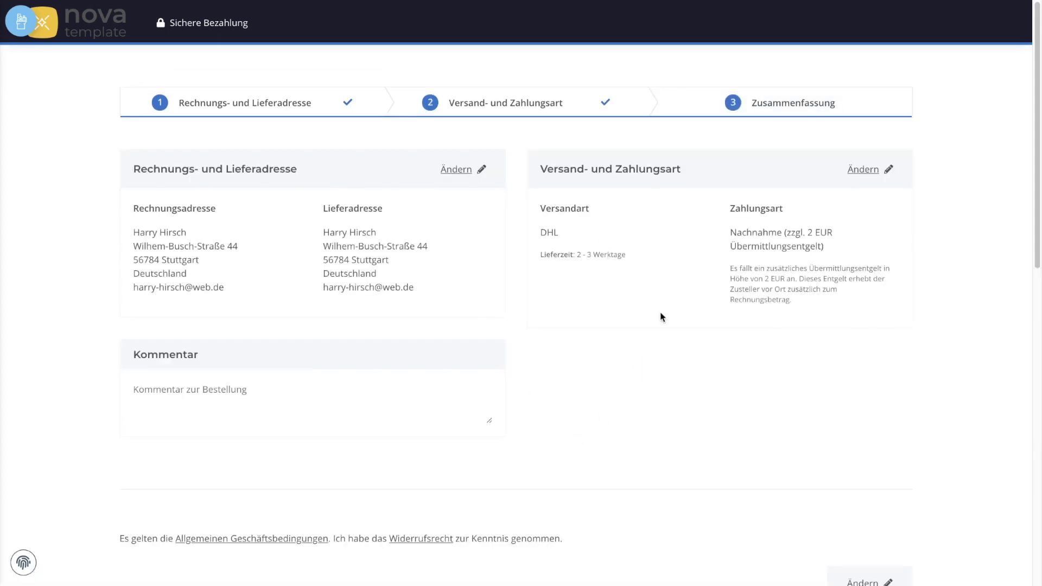
scroll(712, 419, "down", 8)
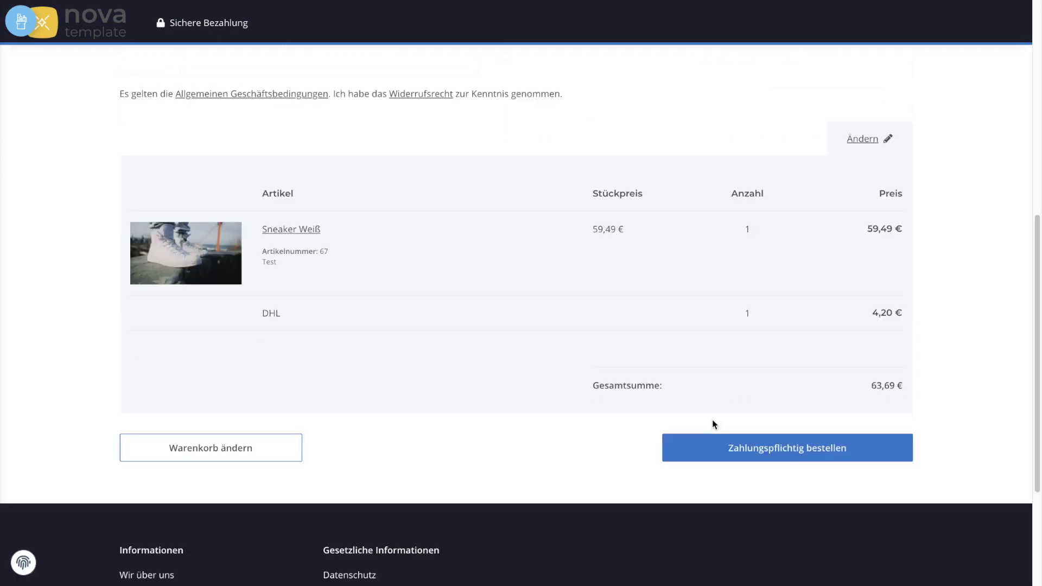
left_click(776, 444)
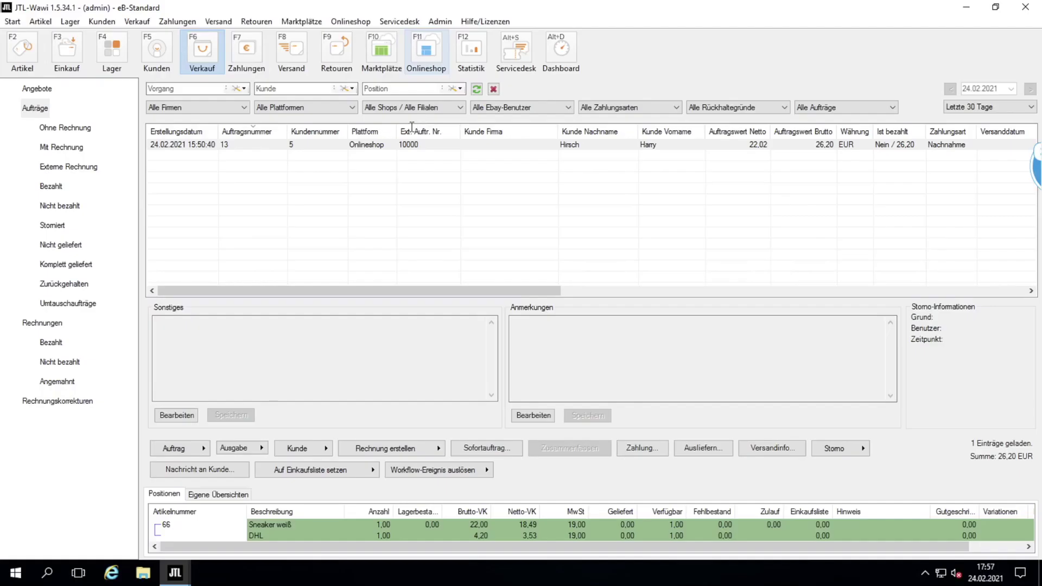
left_click(426, 51)
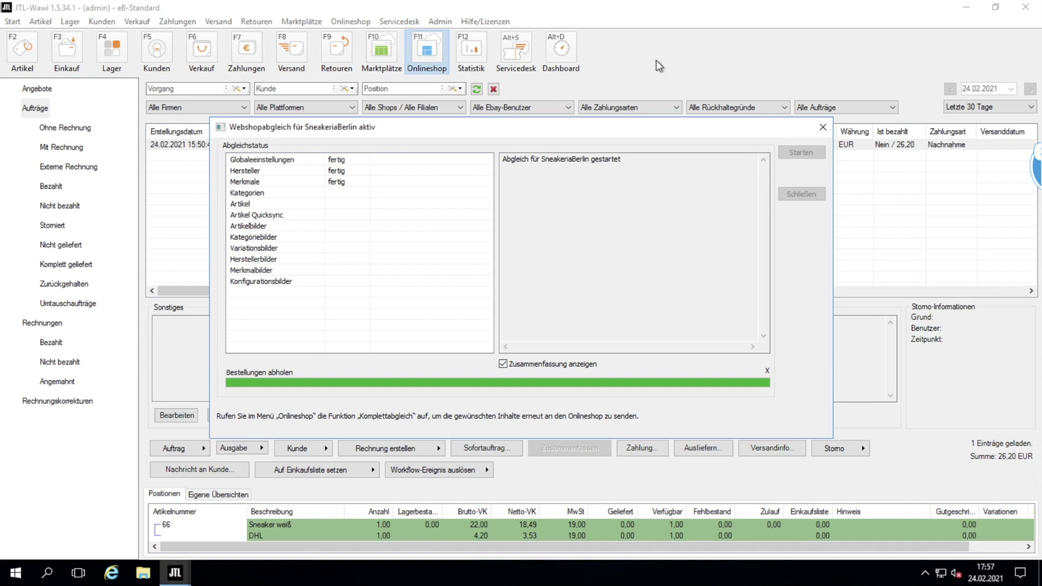
Dismiss the sync results and view sales orders, now listing the 63,69 € Nachnahme order.
left_click(822, 123)
left_click(208, 55)
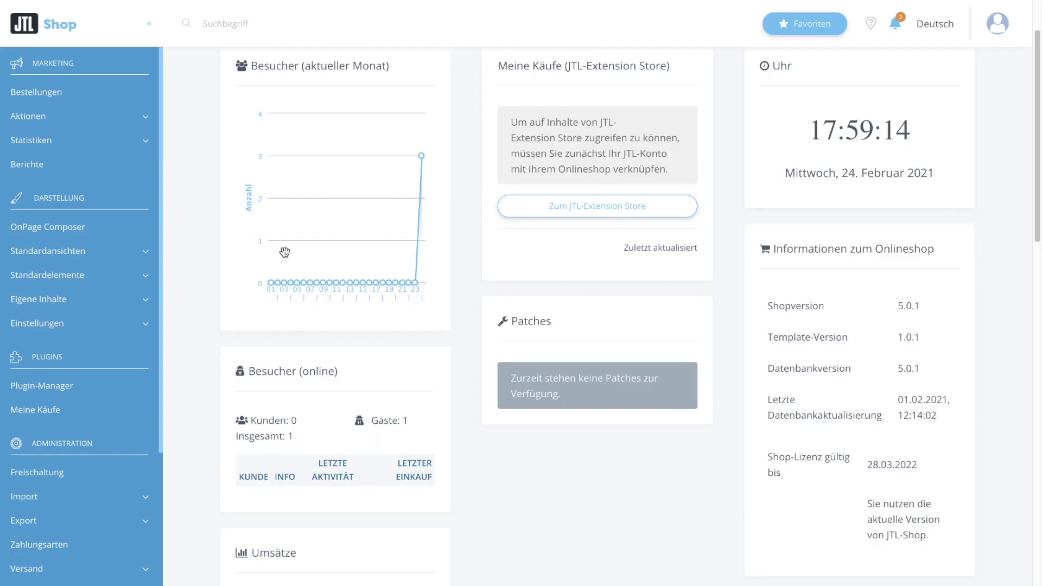
Review the Versandarten shipping methods, then list the six installed Zahlungsarten.
scroll(79, 305, "down", 5)
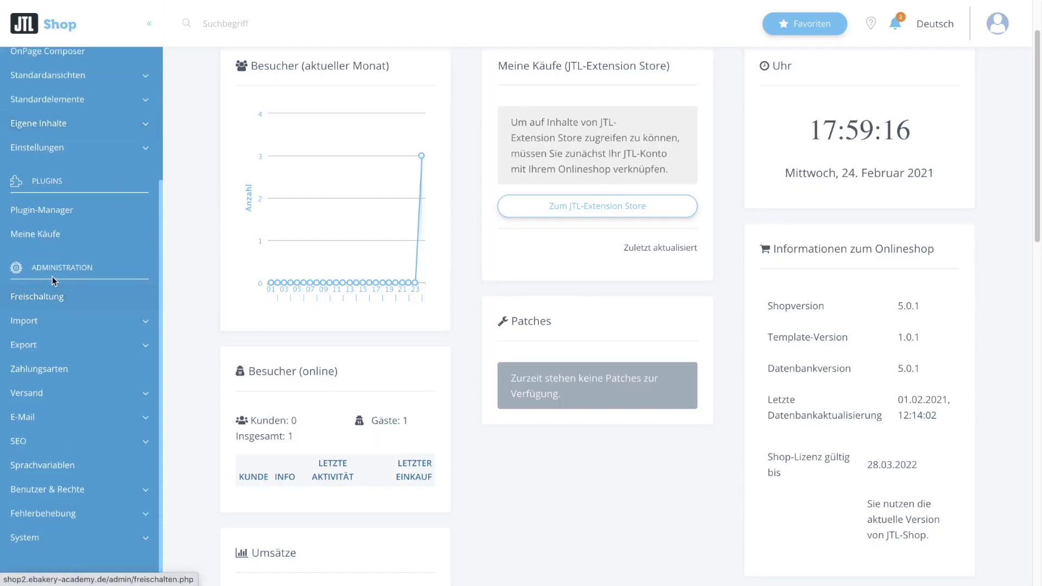
left_click(42, 396)
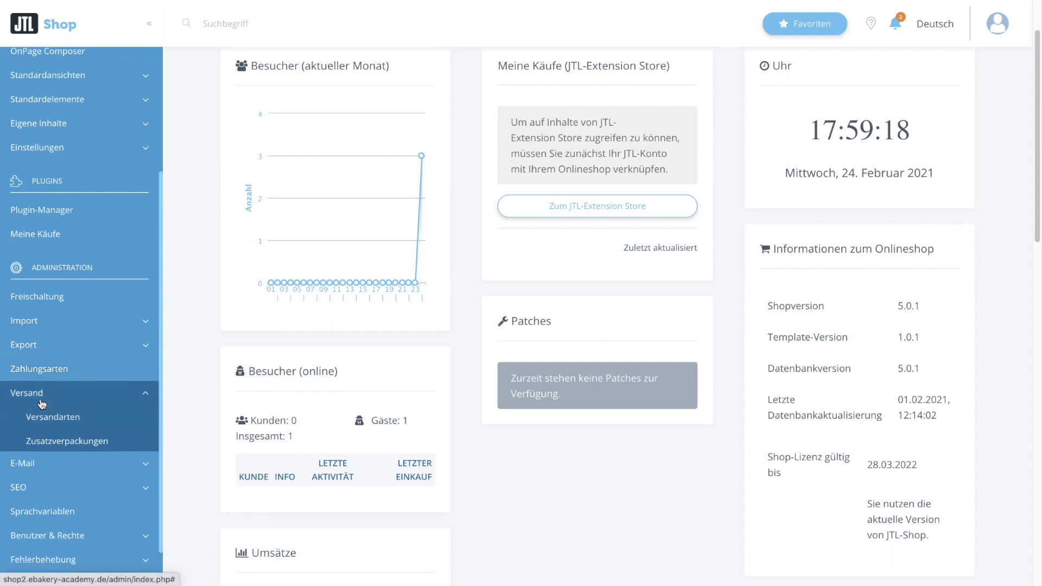
left_click(43, 419)
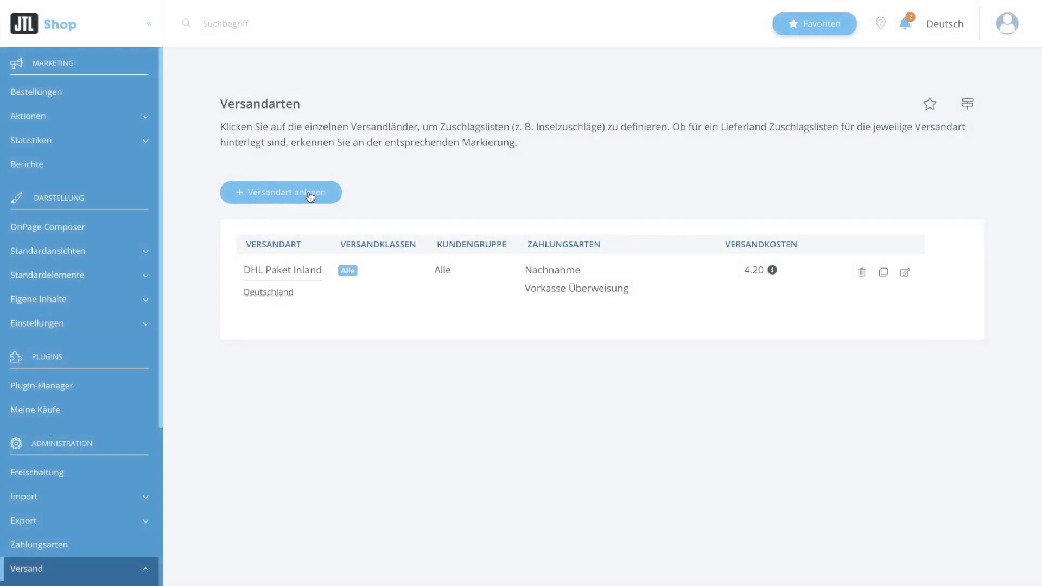
left_click(60, 548)
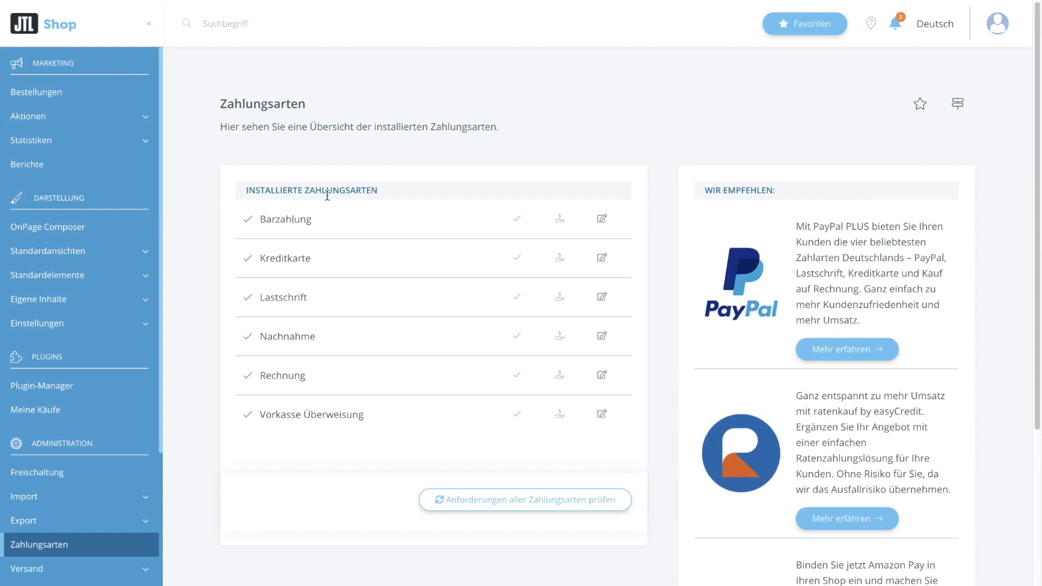
Expand Eigene Inhalte in the admin sidebar to reveal Seiten, AGB, Banner and Slider.
scroll(322, 391, "down", 1)
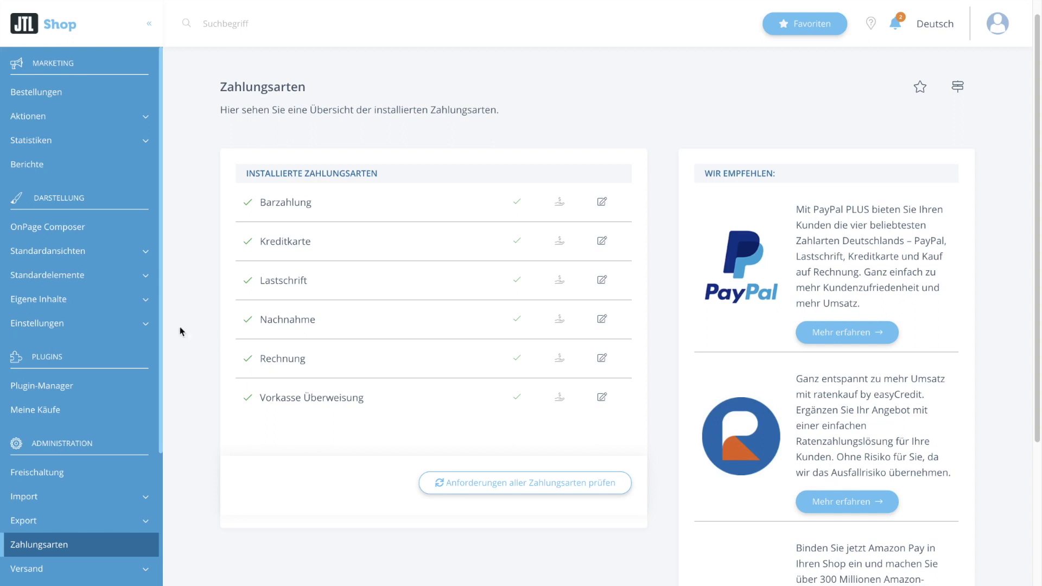
left_click(85, 299)
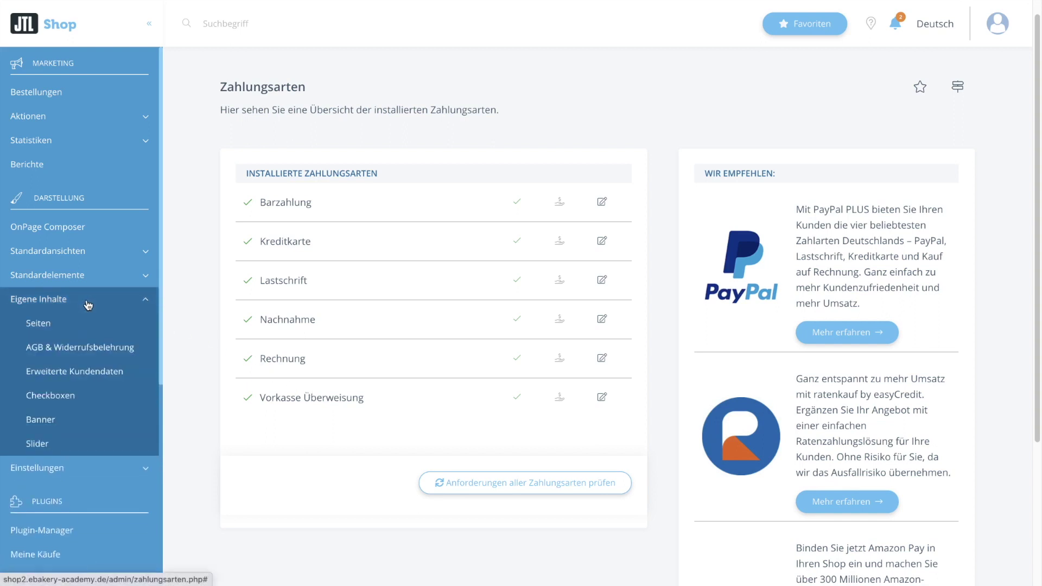
Open the Impressum page under Gesetzliche Informationen in Seiten for editing.
left_click(60, 327)
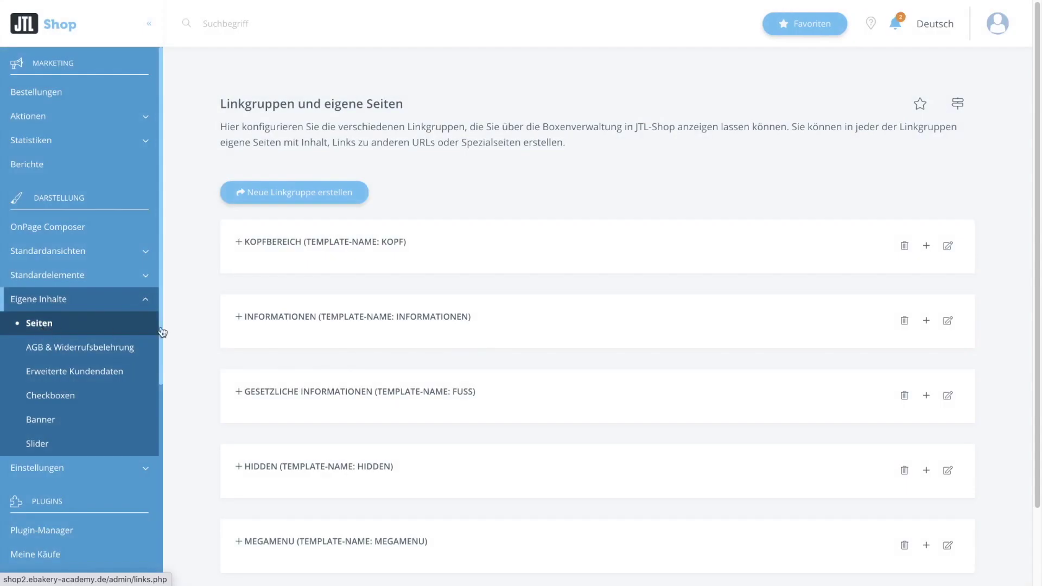
scroll(510, 361, "down", 1)
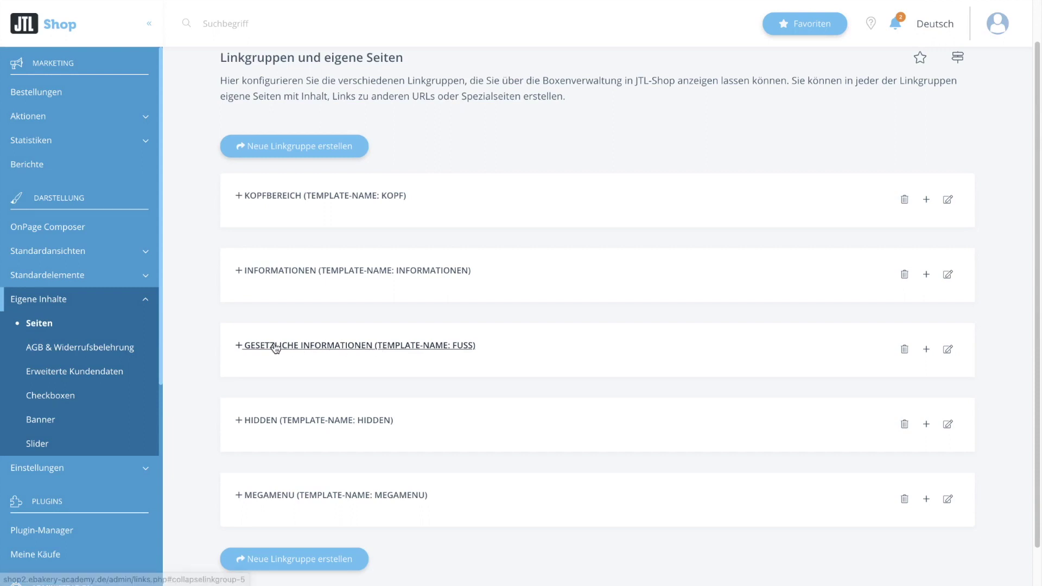
left_click(341, 347)
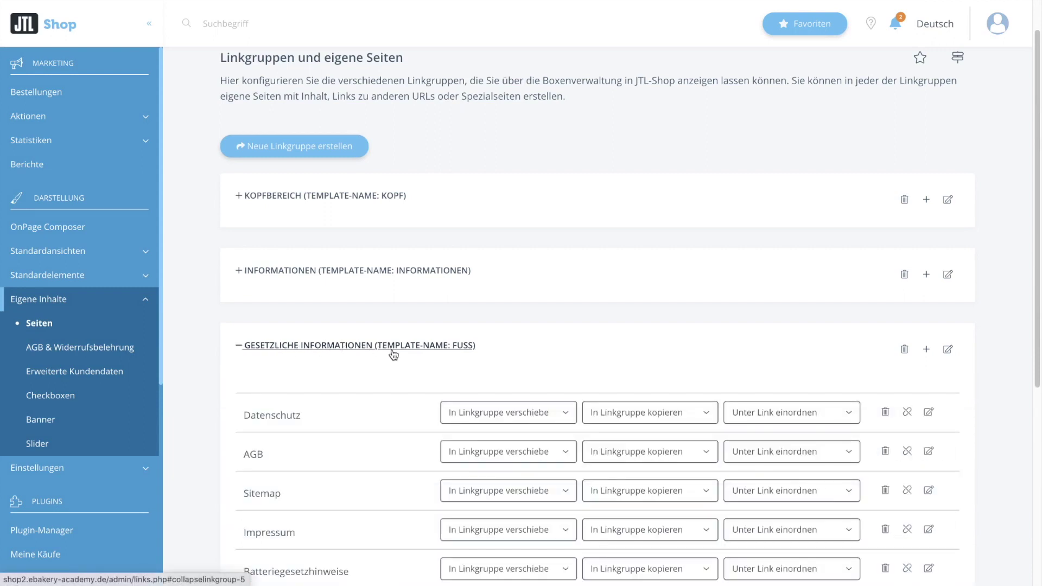
scroll(394, 355, "down", 3)
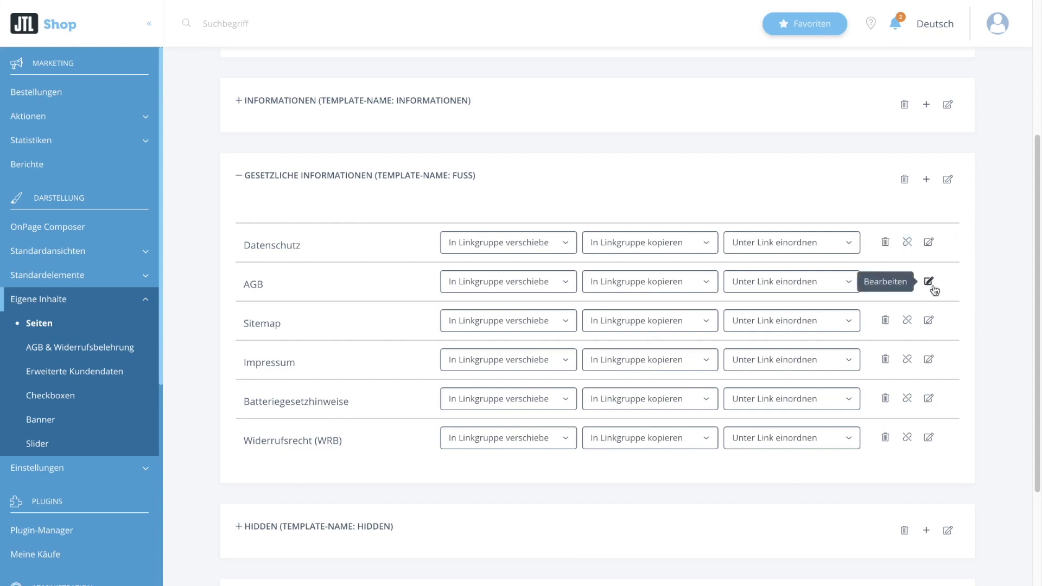
left_click(928, 359)
Place the cursor after SneakeriaBerlin in the Inhalt field to extend the company line.
scroll(825, 233, "down", 15)
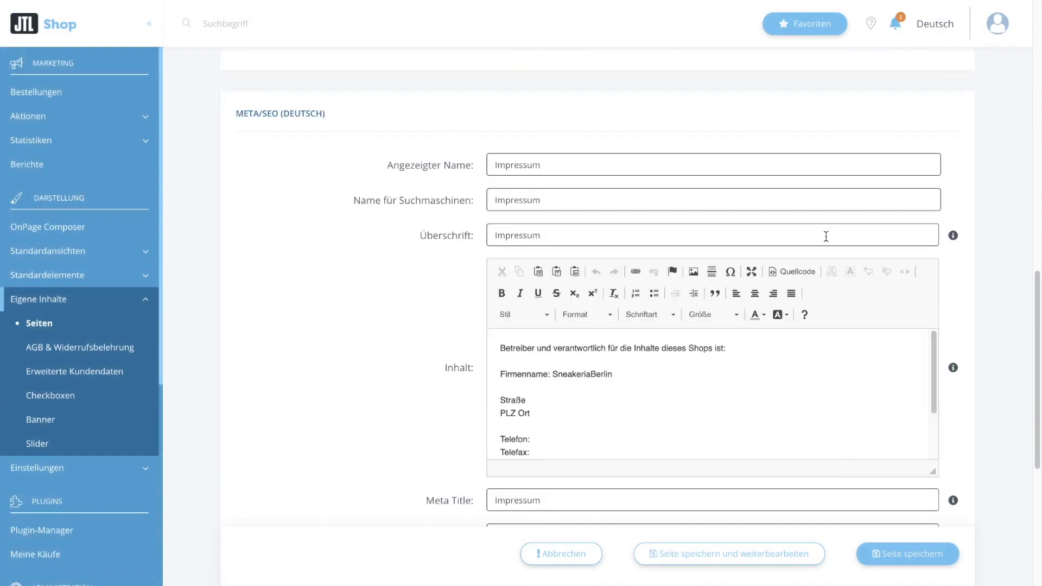
scroll(825, 236, "down", 3)
left_click_drag(612, 217, 552, 218)
left_click(632, 215)
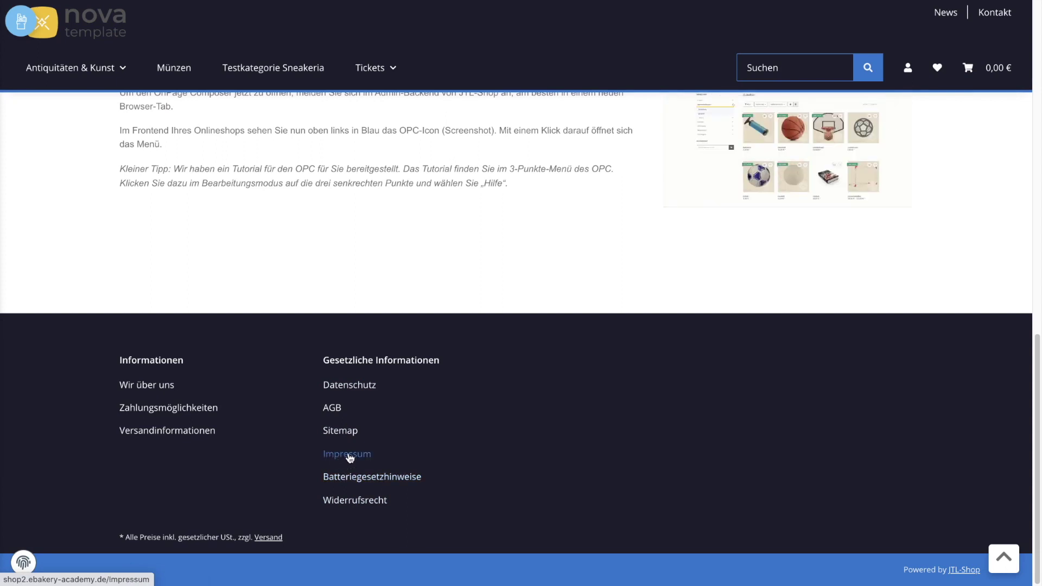
Check that the storefront Impressum now reads 'SneakeriaBerlin Tes Test Test'.
left_click(336, 459)
left_click_drag(248, 248, 309, 254)
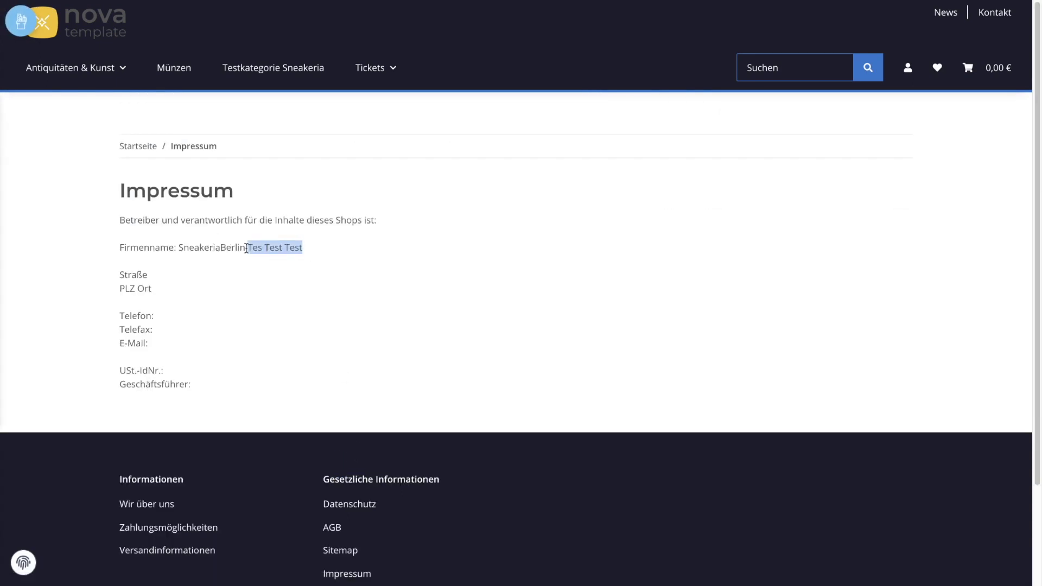
scroll(271, 279, "down", 1)
scroll(271, 279, "up", 1)
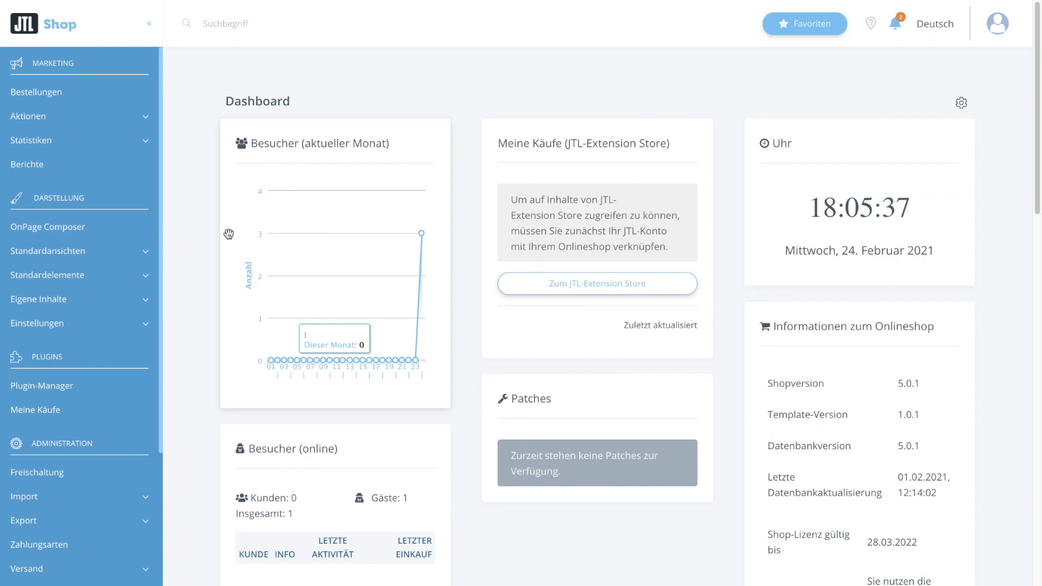
Open the /Impressum draft 'Entwurf 1' from the OnPage Composer overview for editing.
left_click(49, 228)
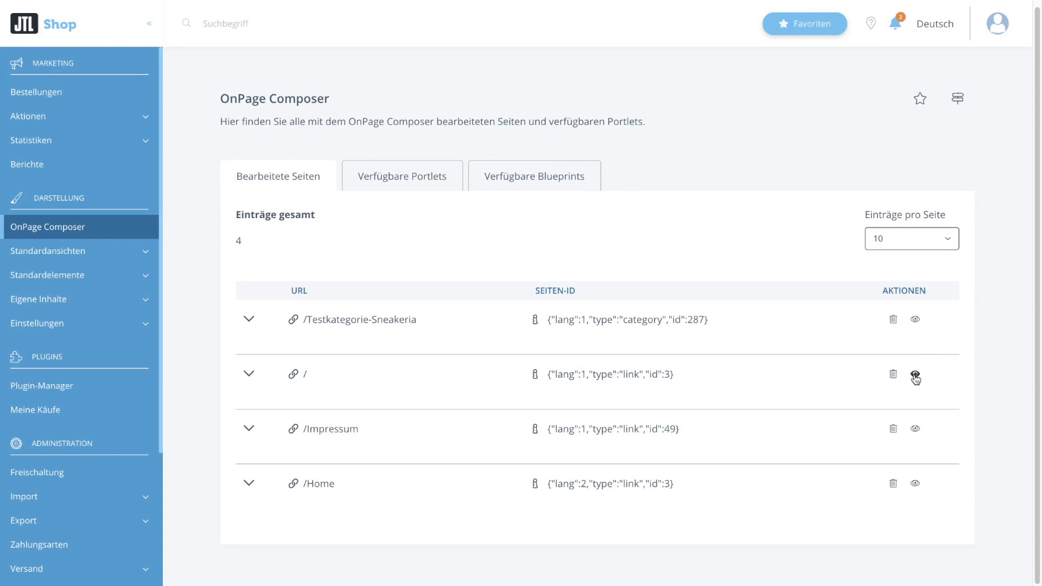
left_click(915, 429)
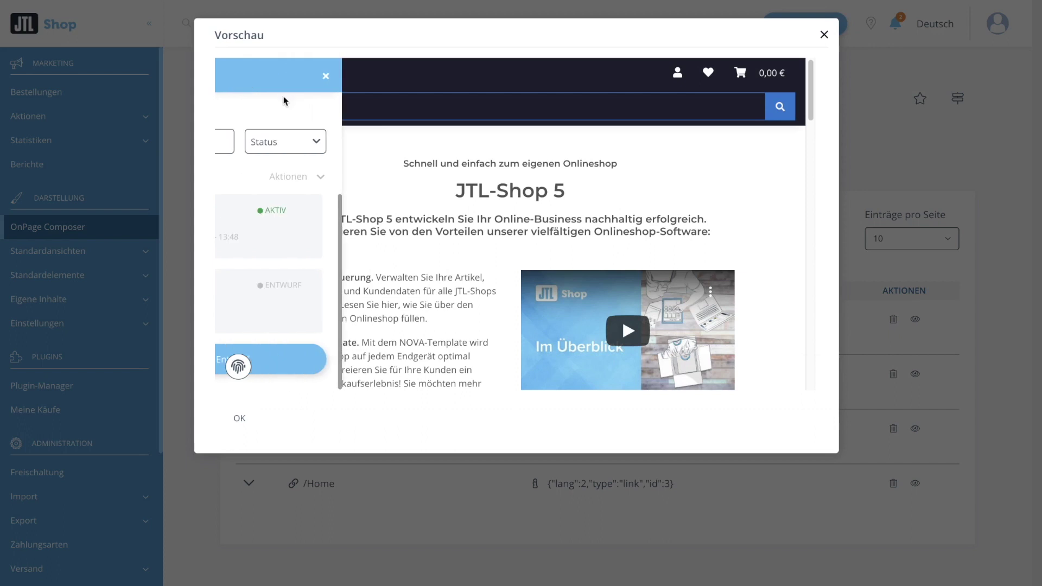
mouse_move(344, 228)
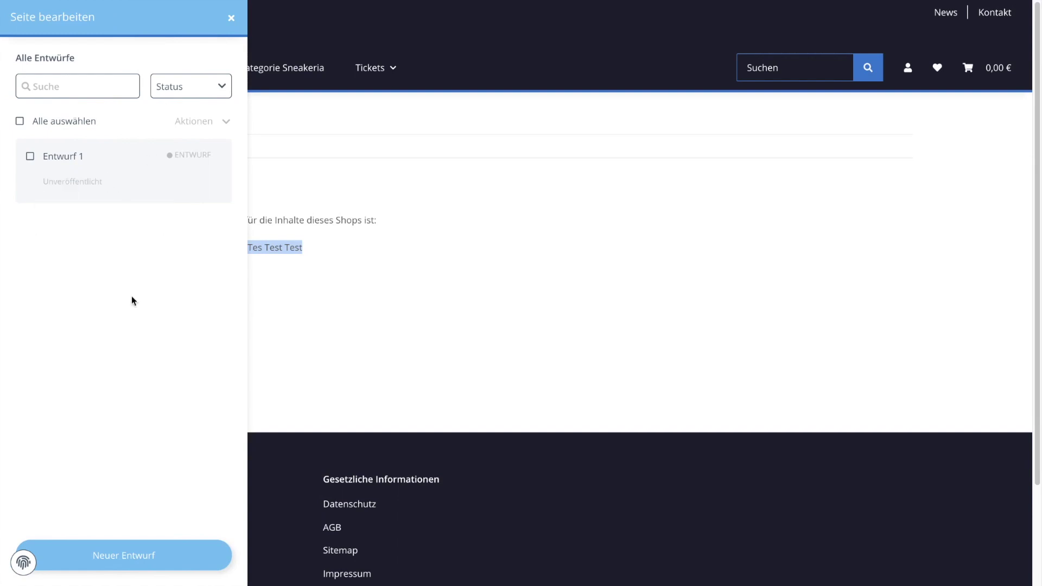
mouse_move(97, 187)
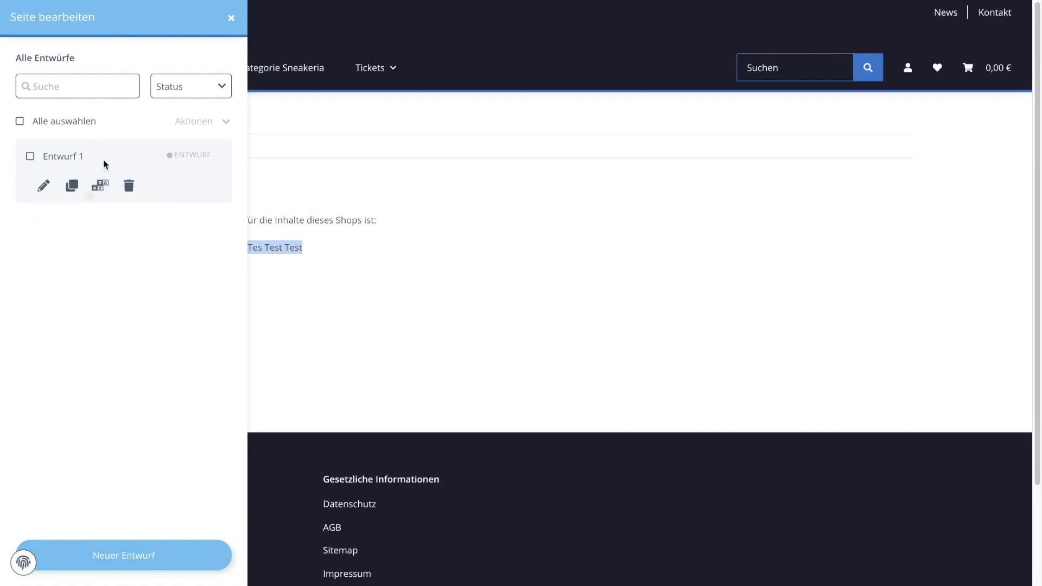
left_click(43, 186)
scroll(125, 277, "down", 3)
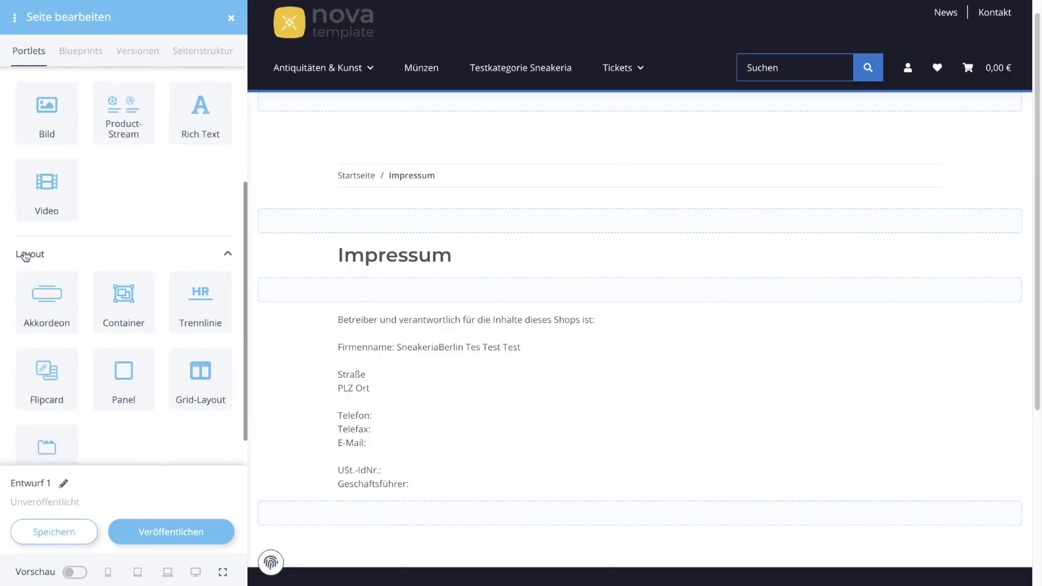
Place a two-column Grid-Layout portlet above the Impressum heading.
scroll(116, 226, "up", 3)
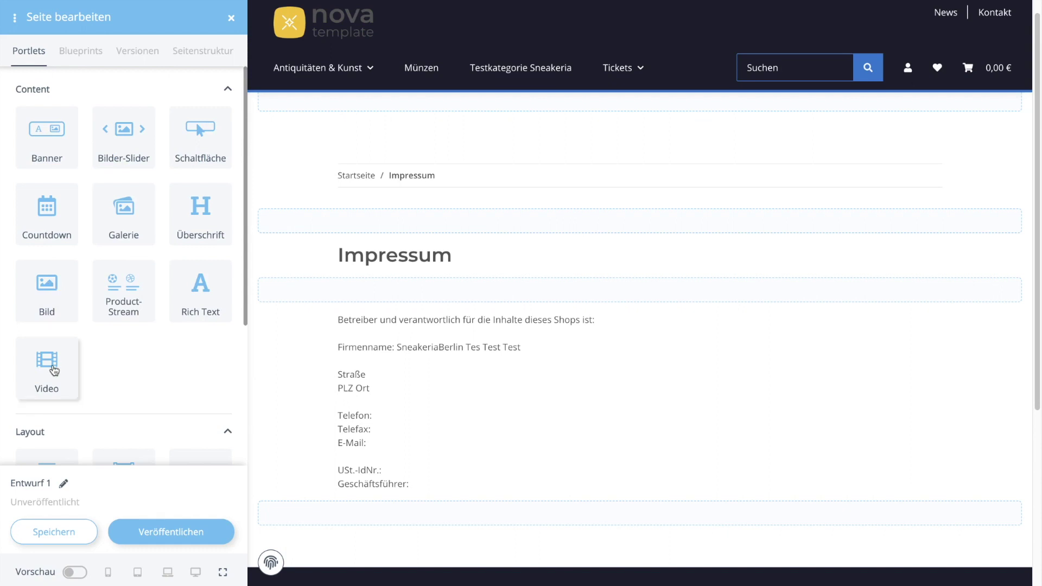
scroll(211, 276, "down", 4)
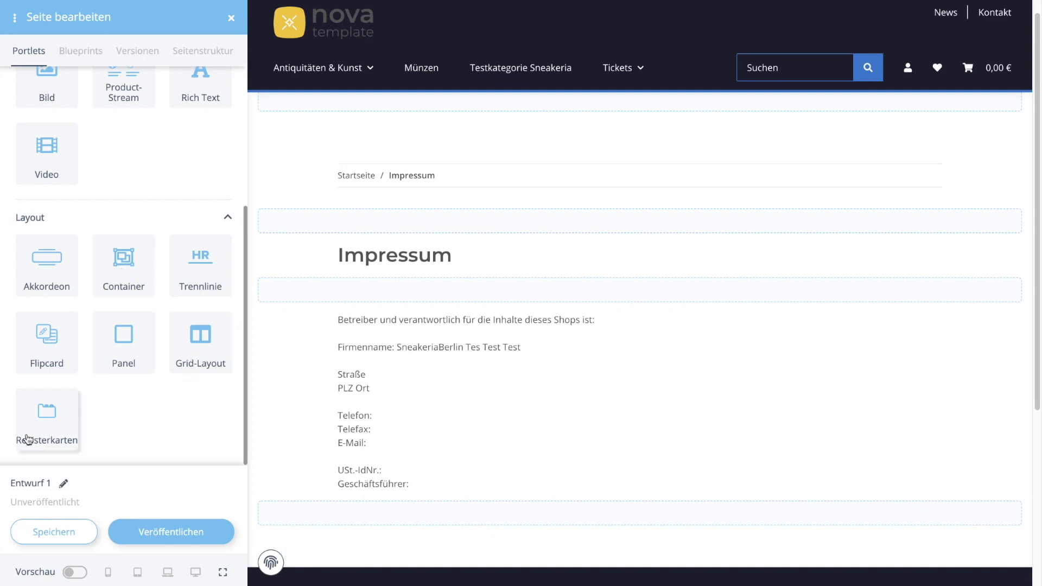
scroll(77, 423, "up", 1)
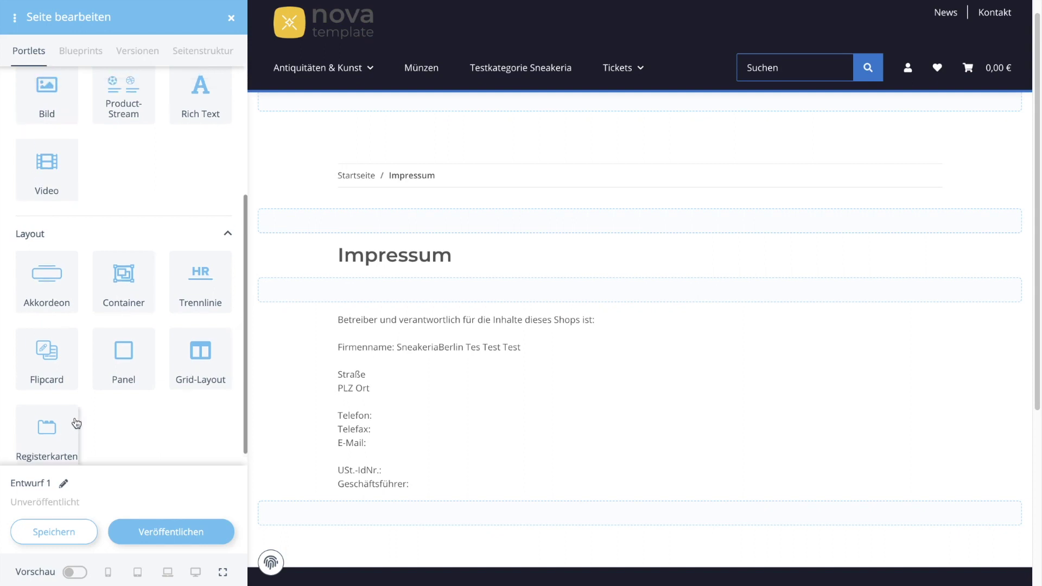
left_click_drag(200, 355, 516, 218)
Drop a Bild portlet into the grid's left column and close its settings dialog.
scroll(138, 247, "up", 3)
left_click_drag(56, 191, 521, 268)
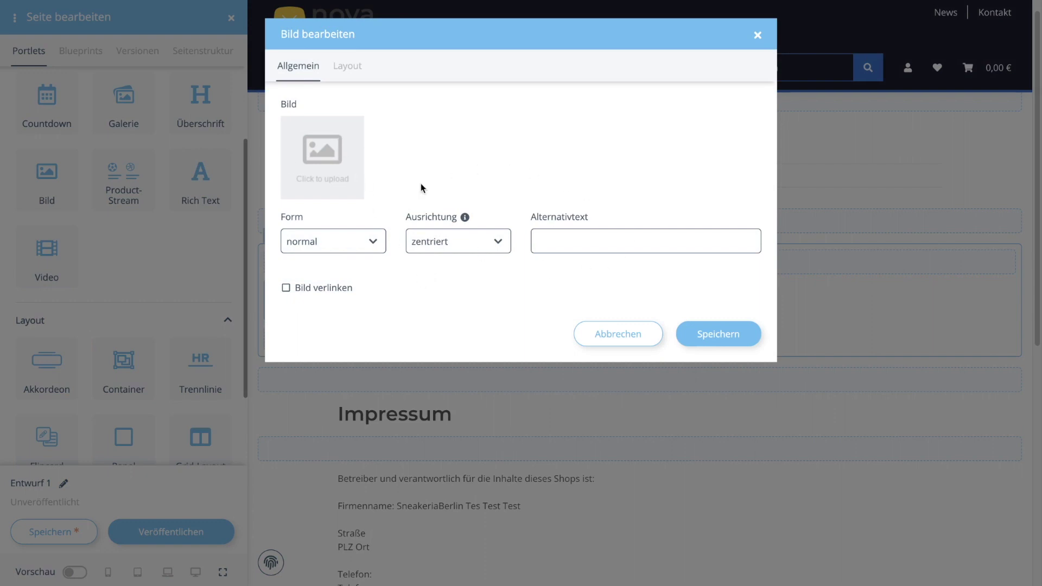
left_click(359, 76)
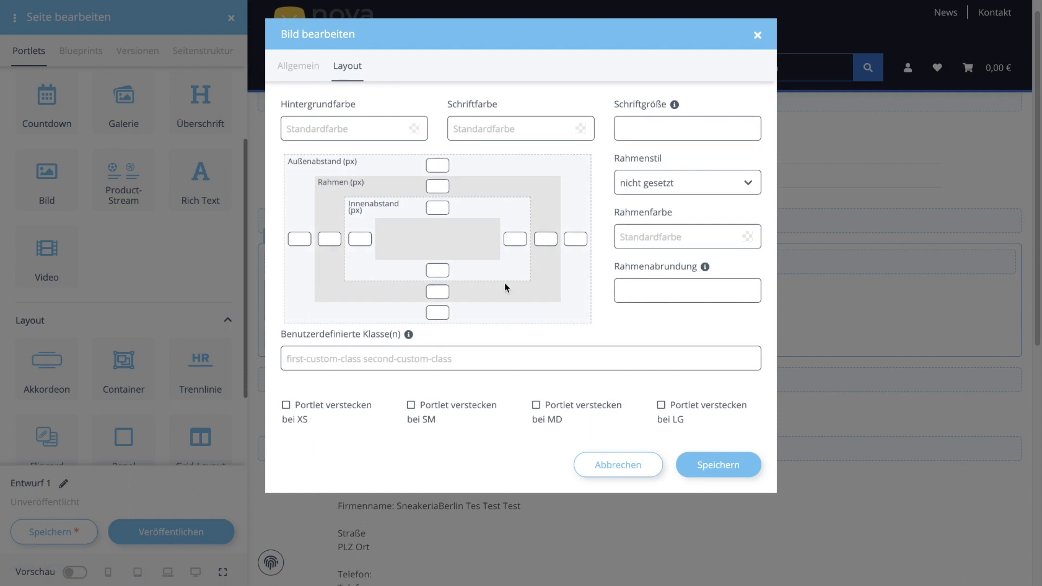
left_click(299, 70)
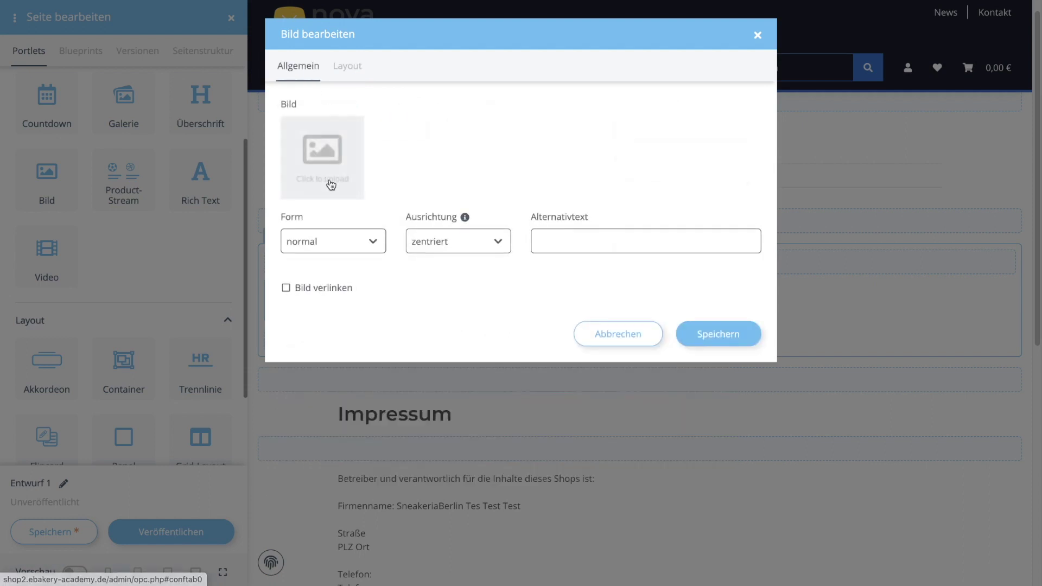
left_click(729, 337)
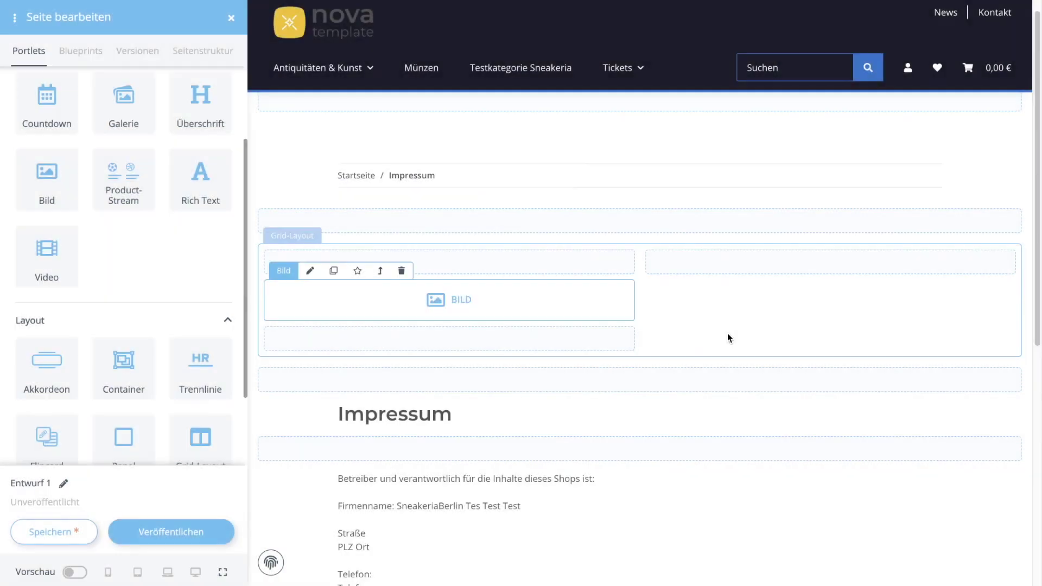